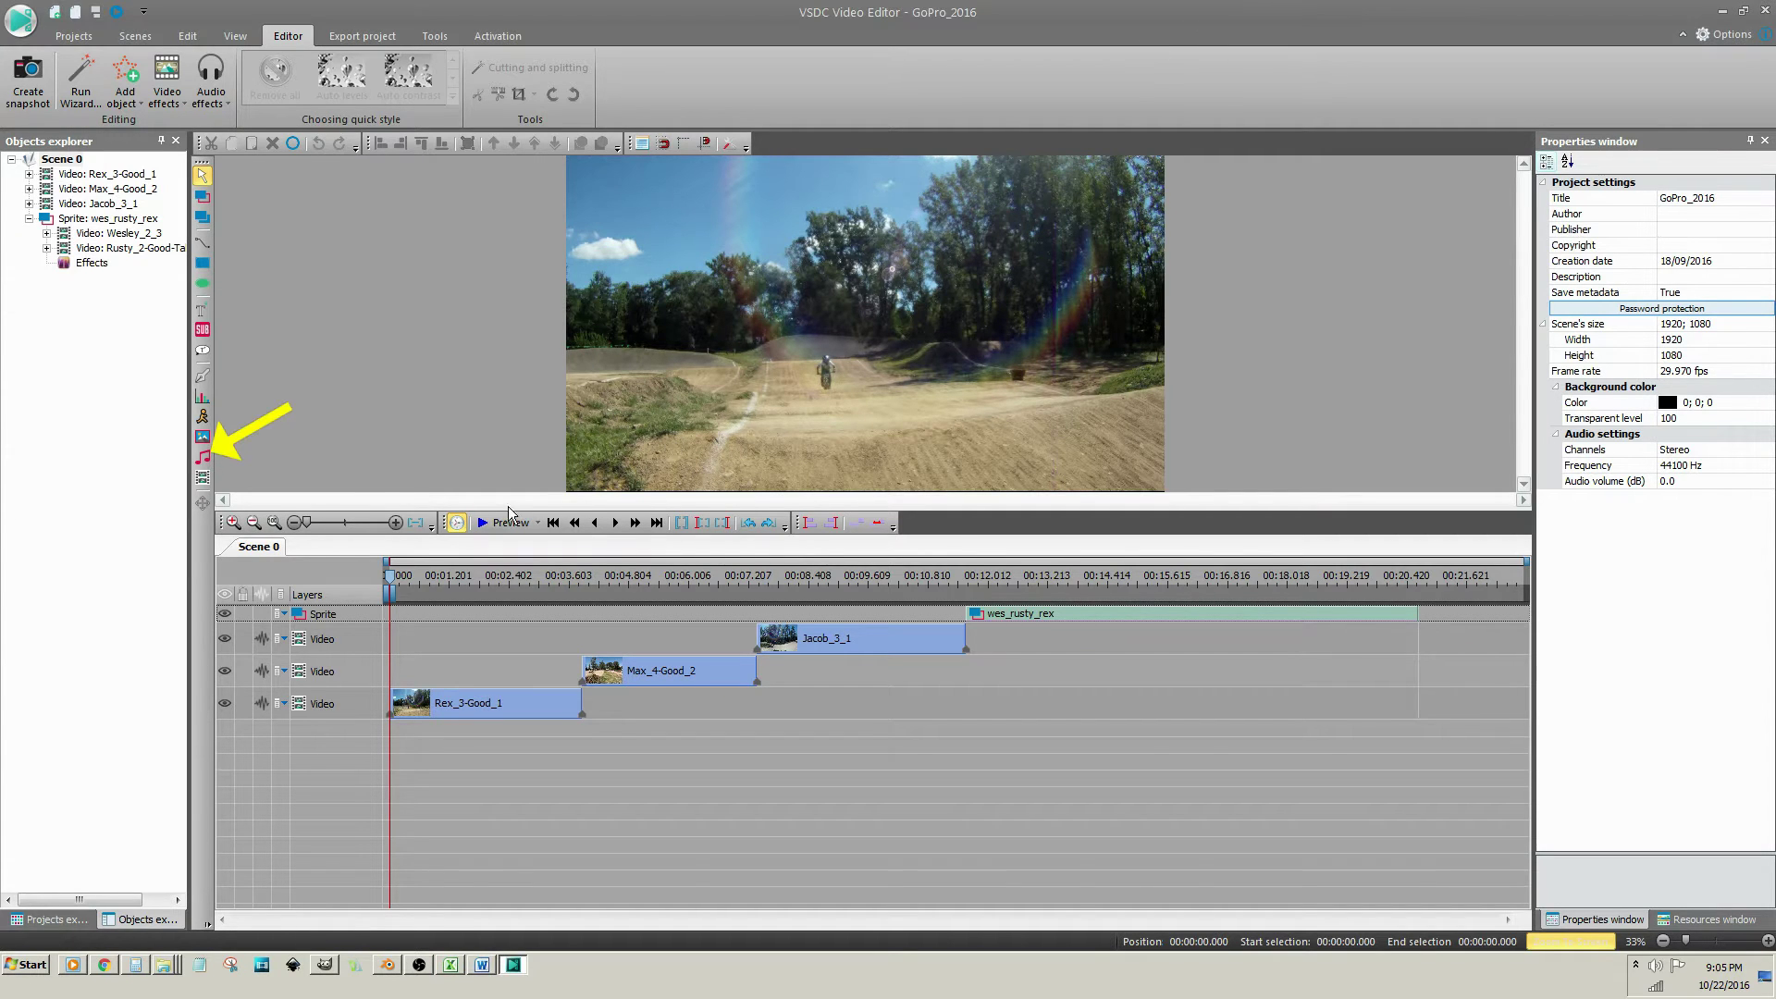
Step: Start adding a sound file to the GoPro_2016 project with the Add sound tool
left_click(202, 458)
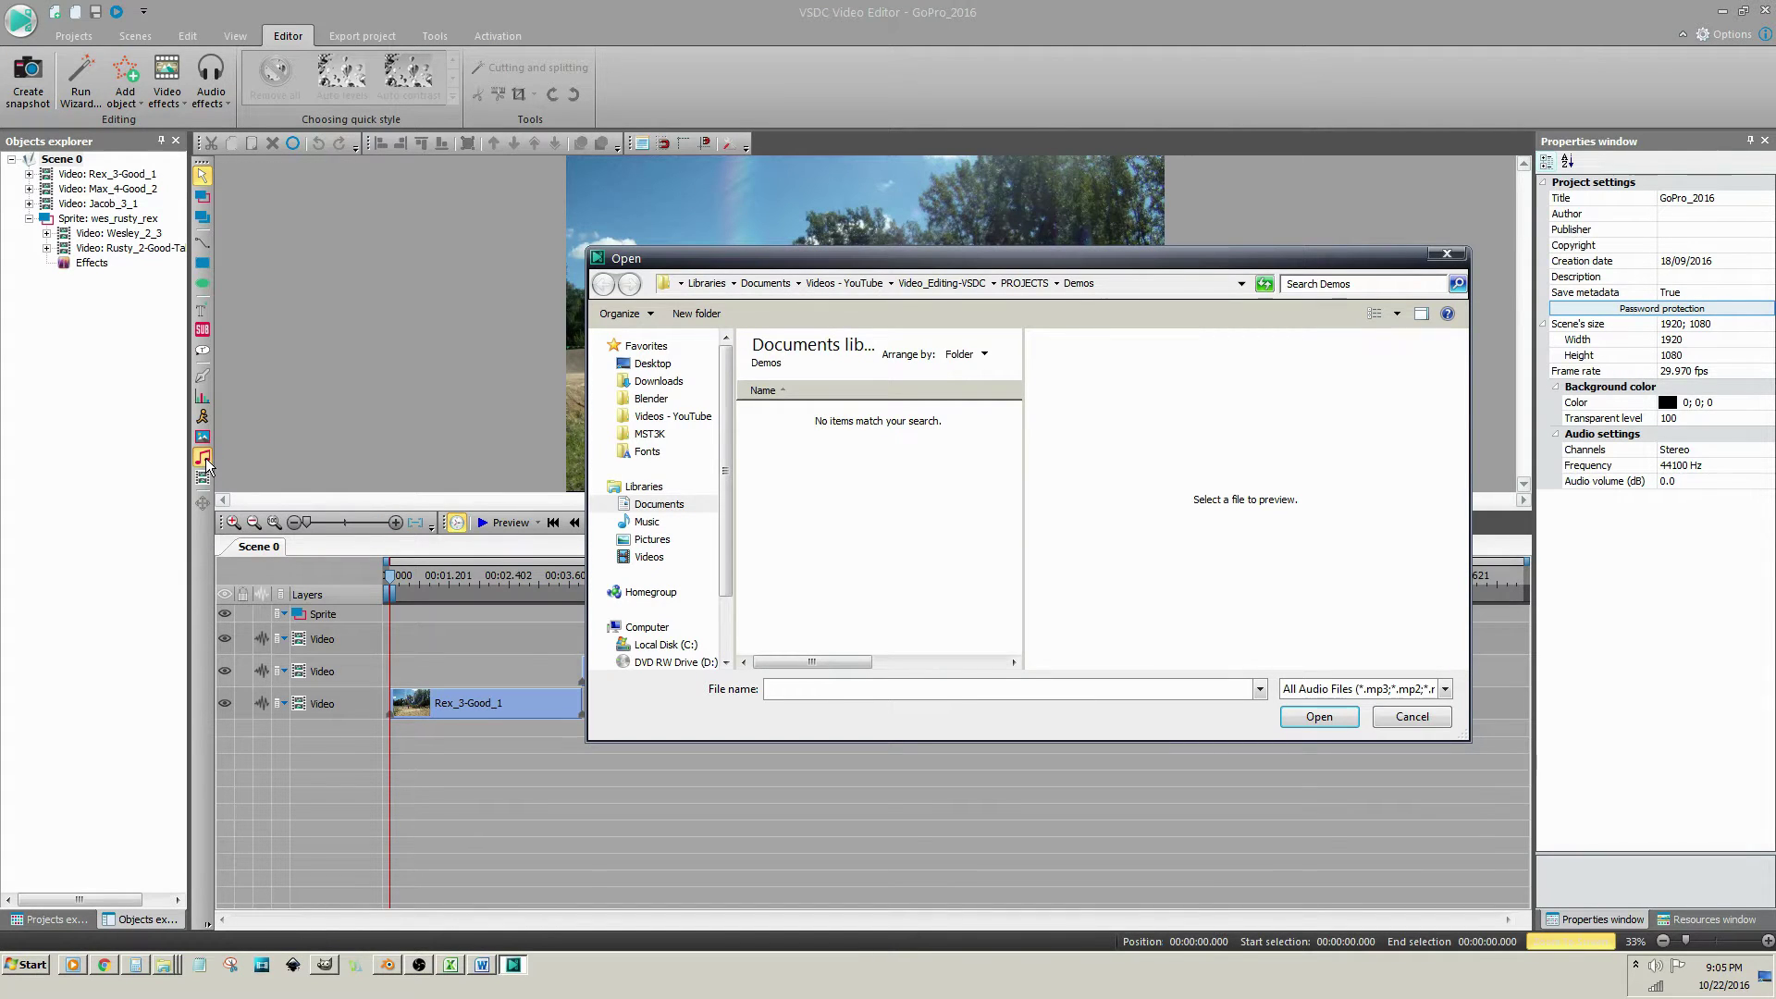
Step: Pick 01 - Try This.mp3 from the Music > Pegboard Nerds folder
left_click(647, 522)
left_click(770, 534)
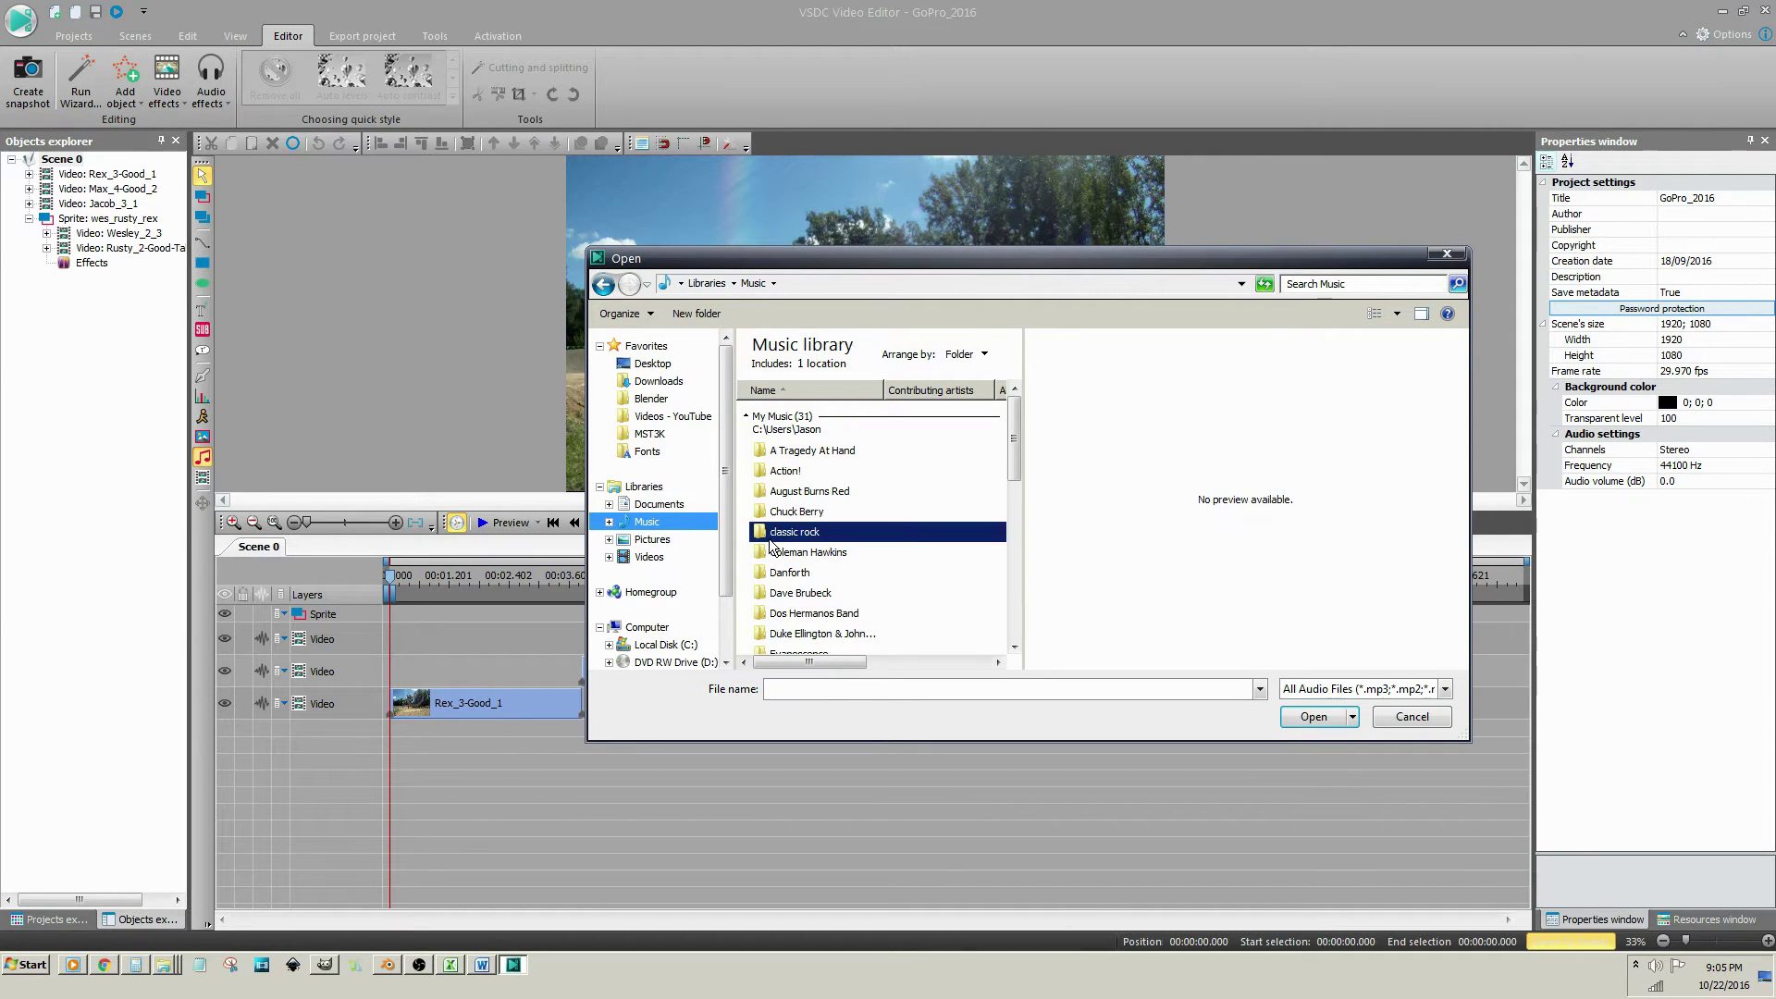
key("p")
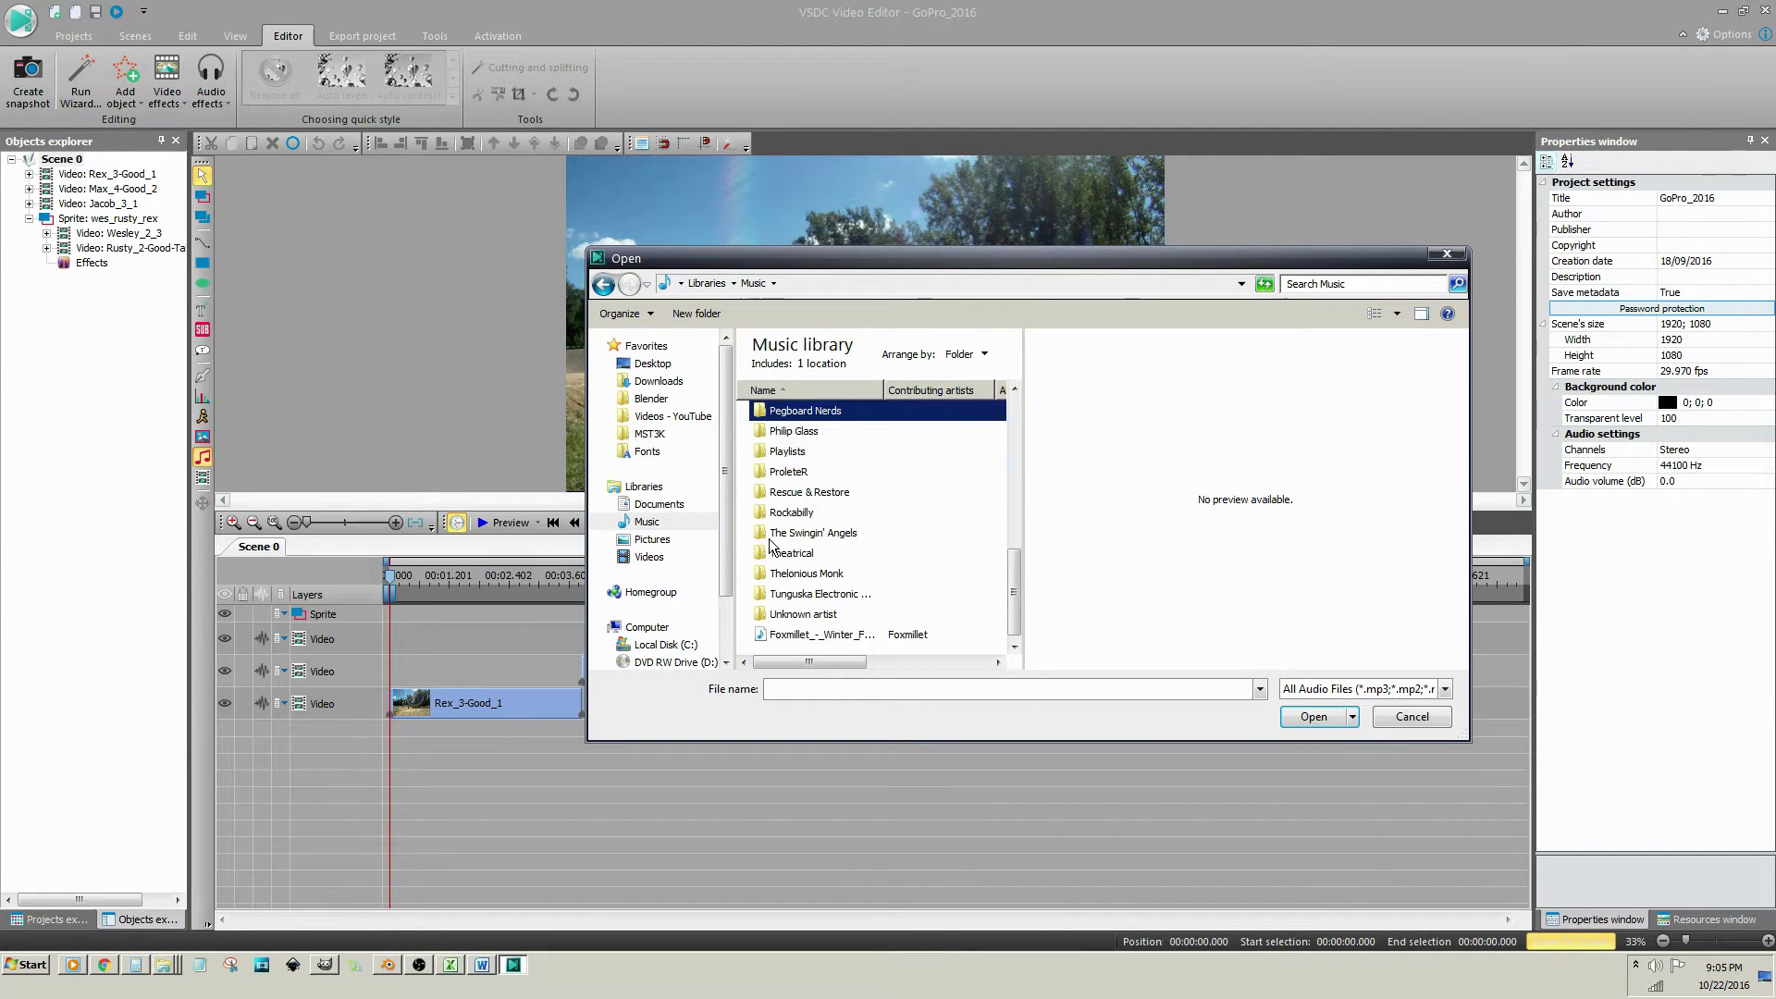
double_click(769, 412)
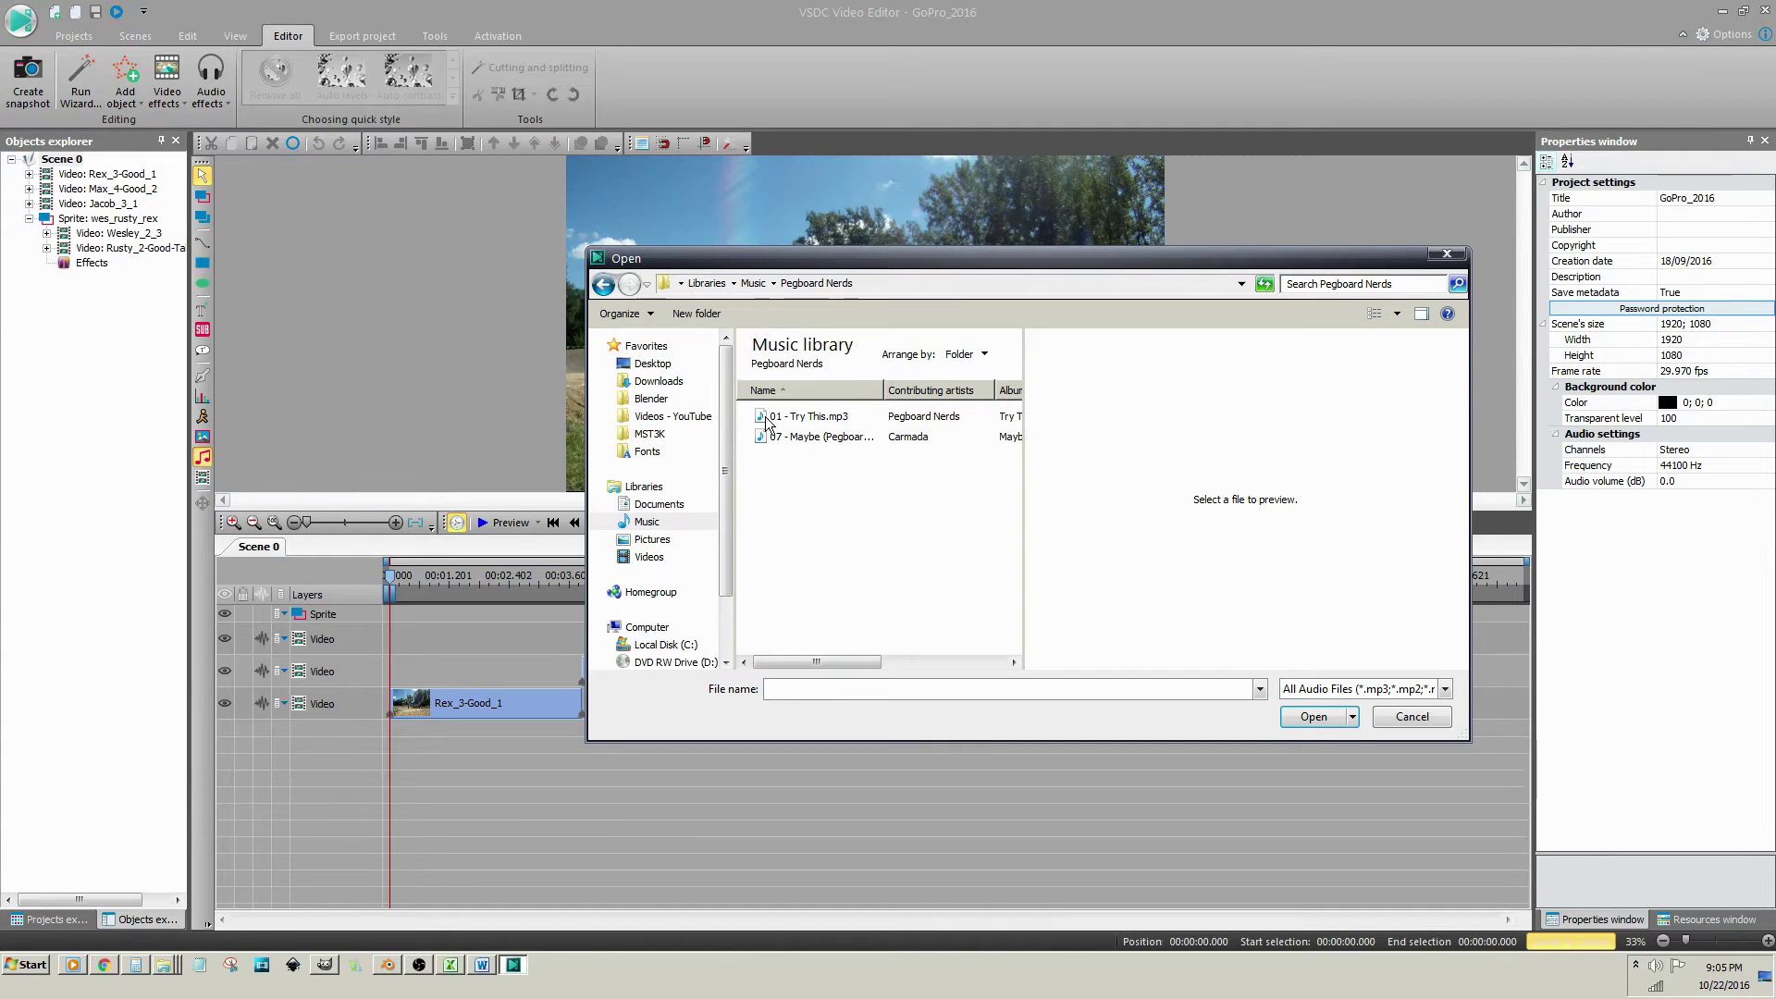
double_click(805, 416)
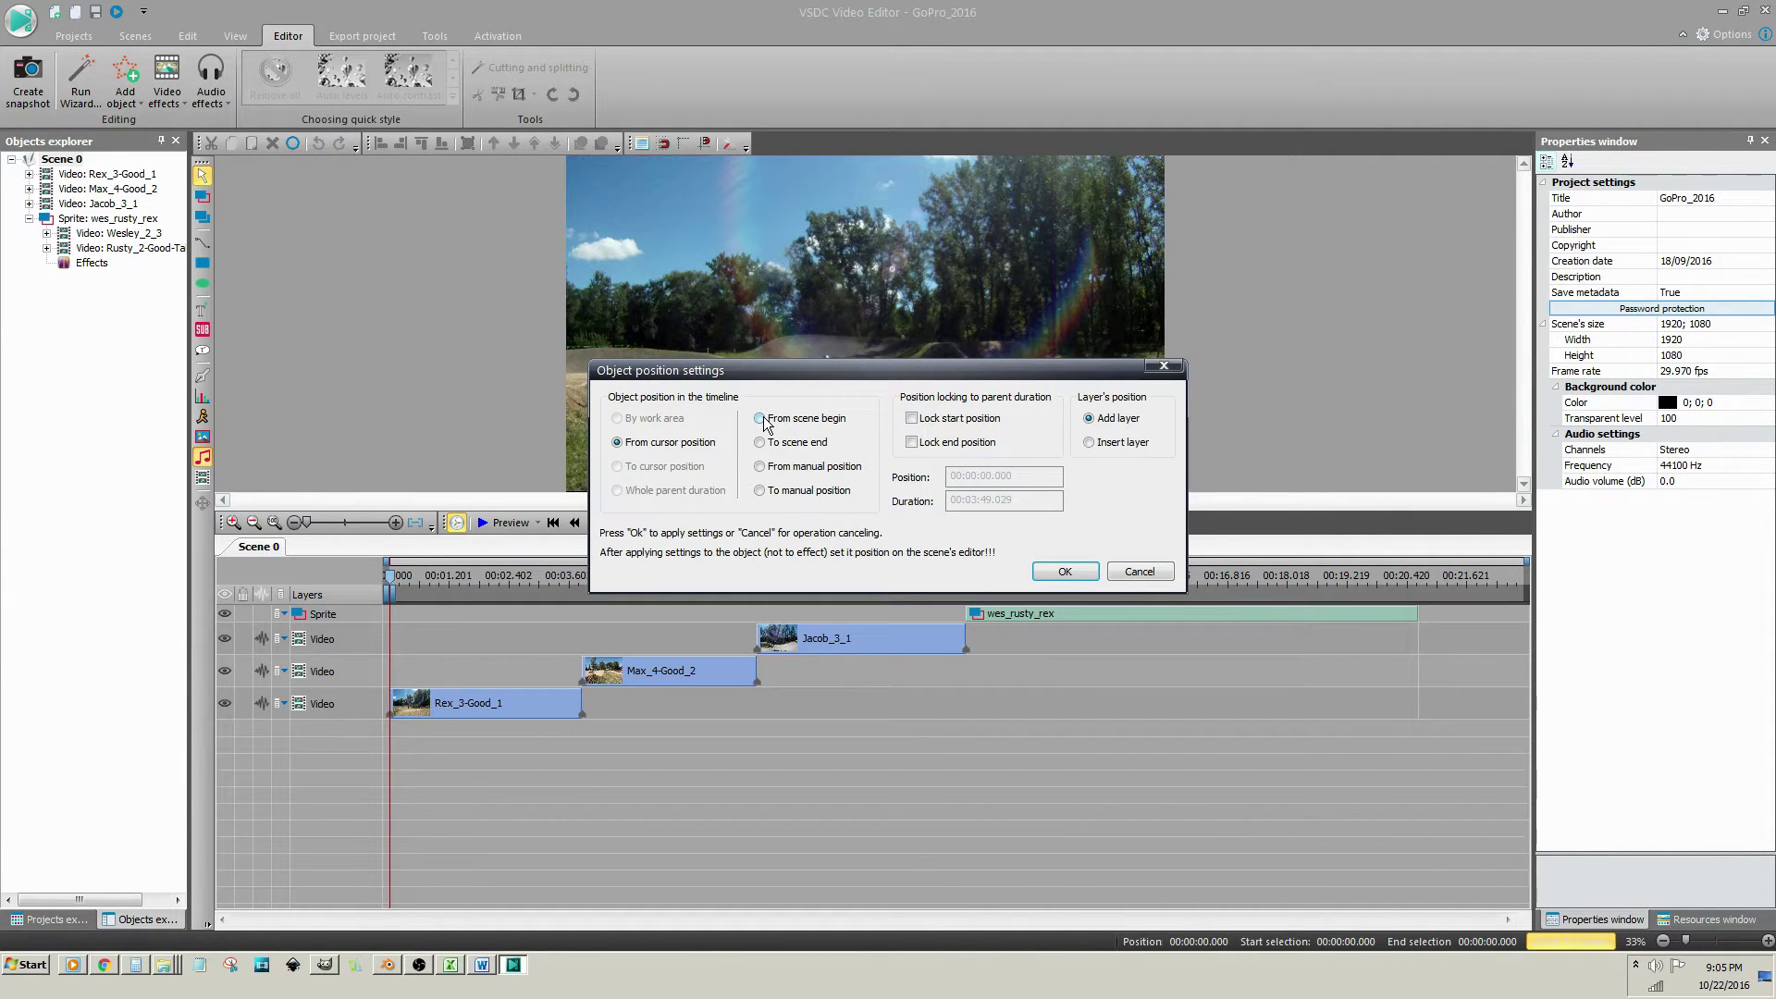
Step: Place 01 - Try This on the timeline as a Sound layer starting at 0:00
left_click(1058, 573)
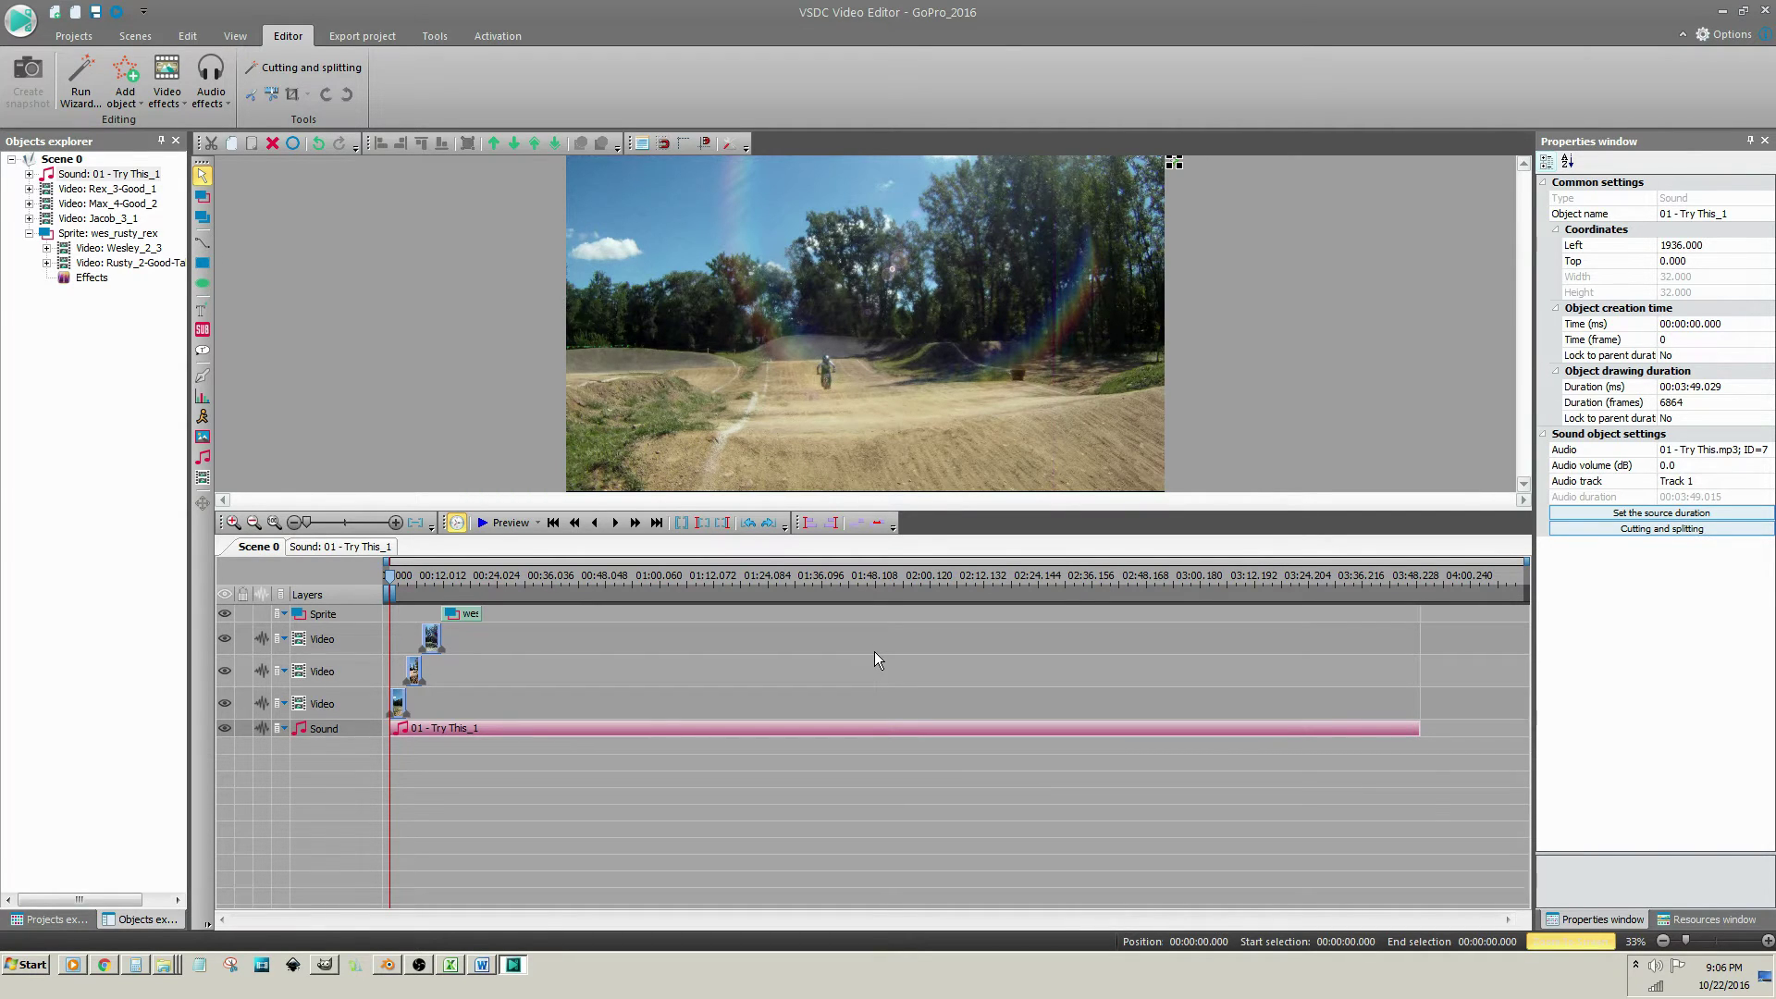
right_click(866, 727)
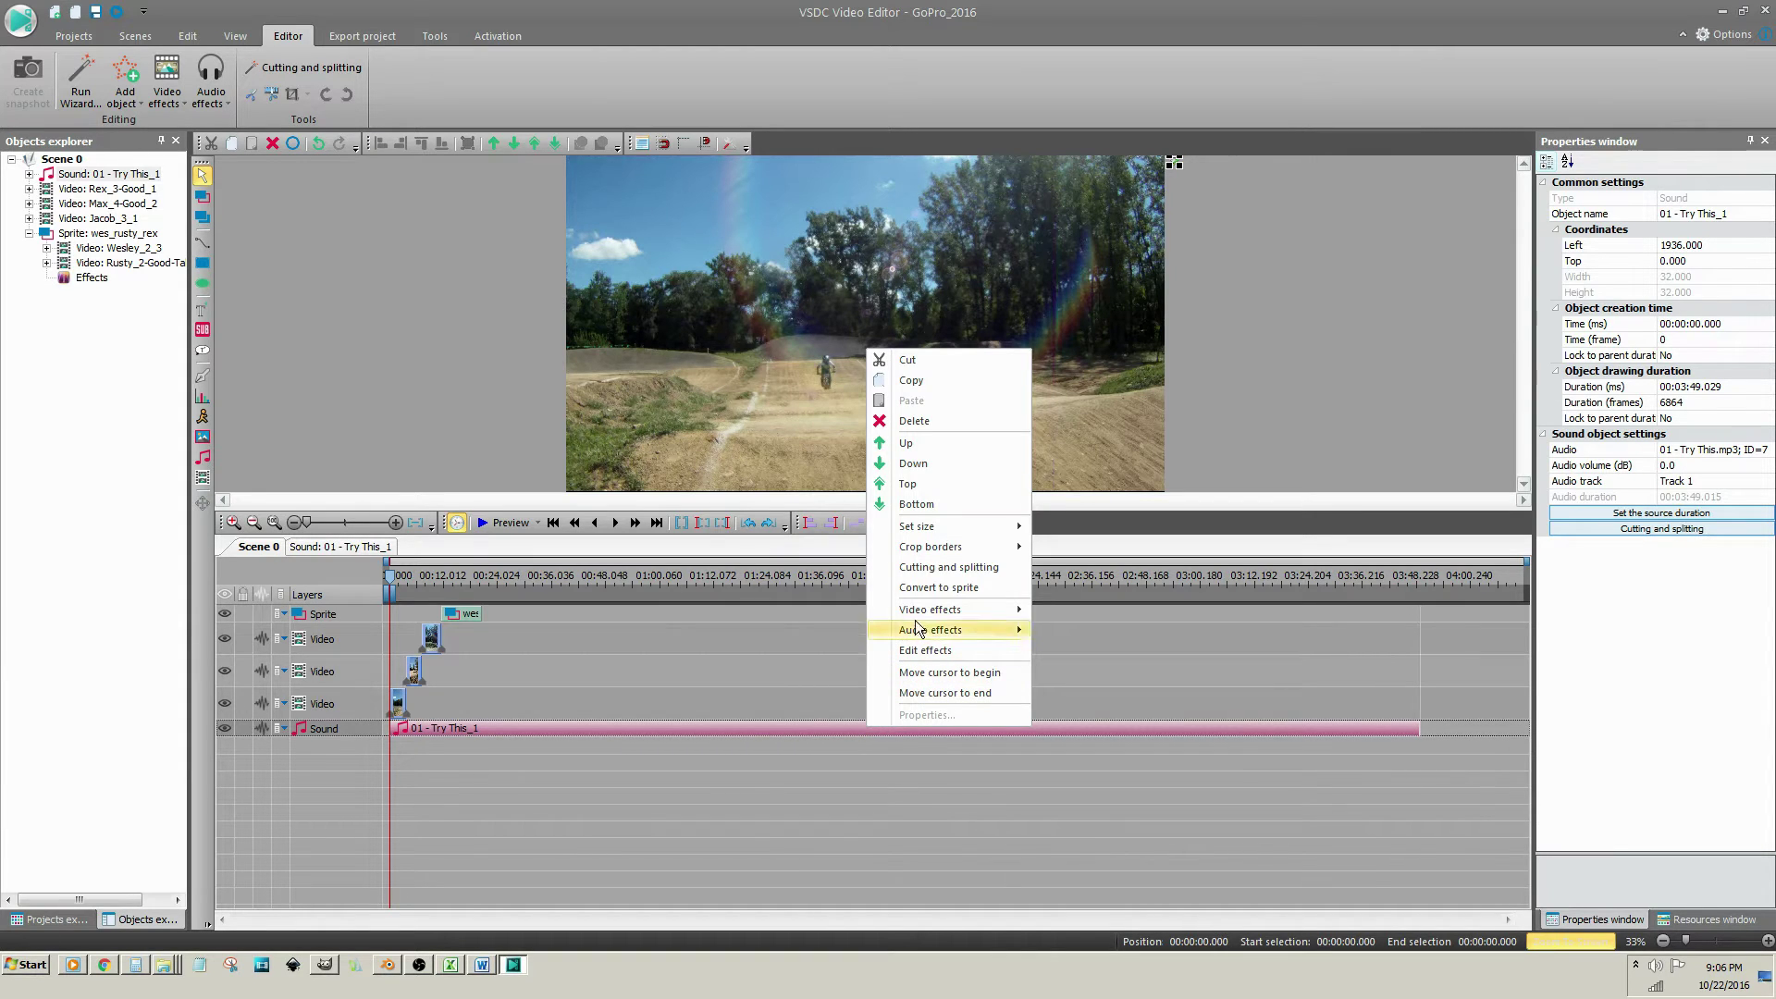
Step: Open the song in Cutting and splitting and play through it to find the 55-second mark
left_click(917, 574)
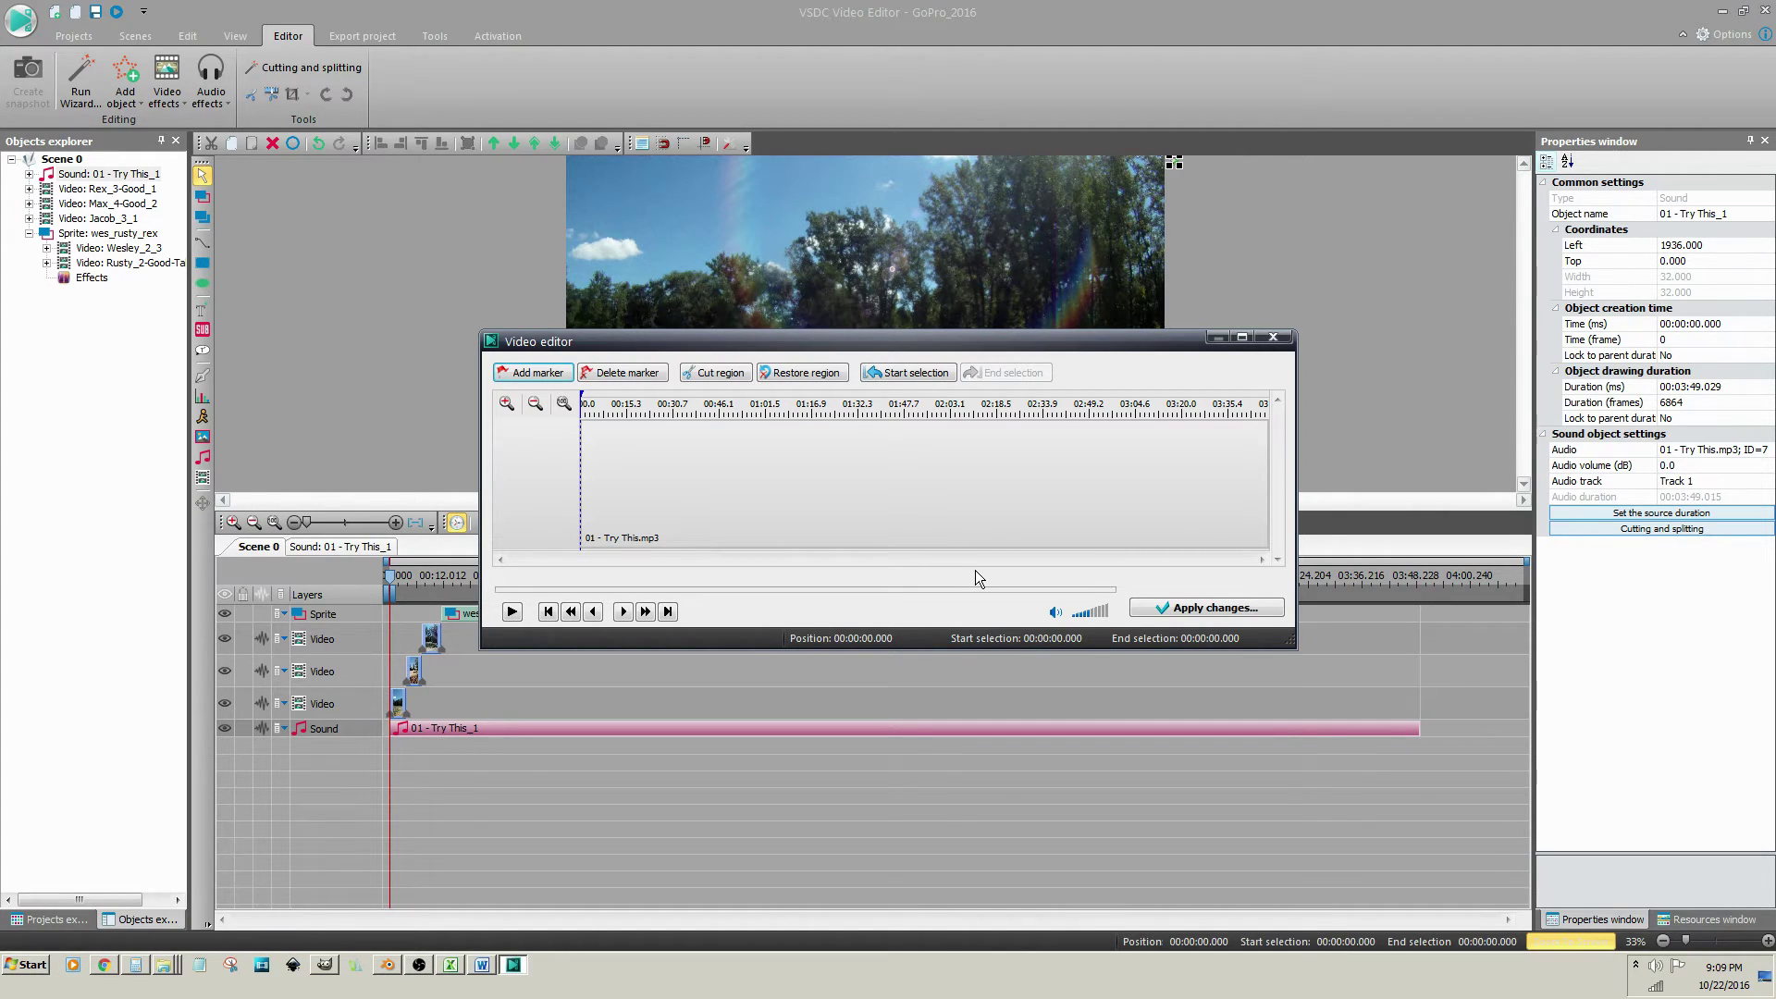
left_click(512, 612)
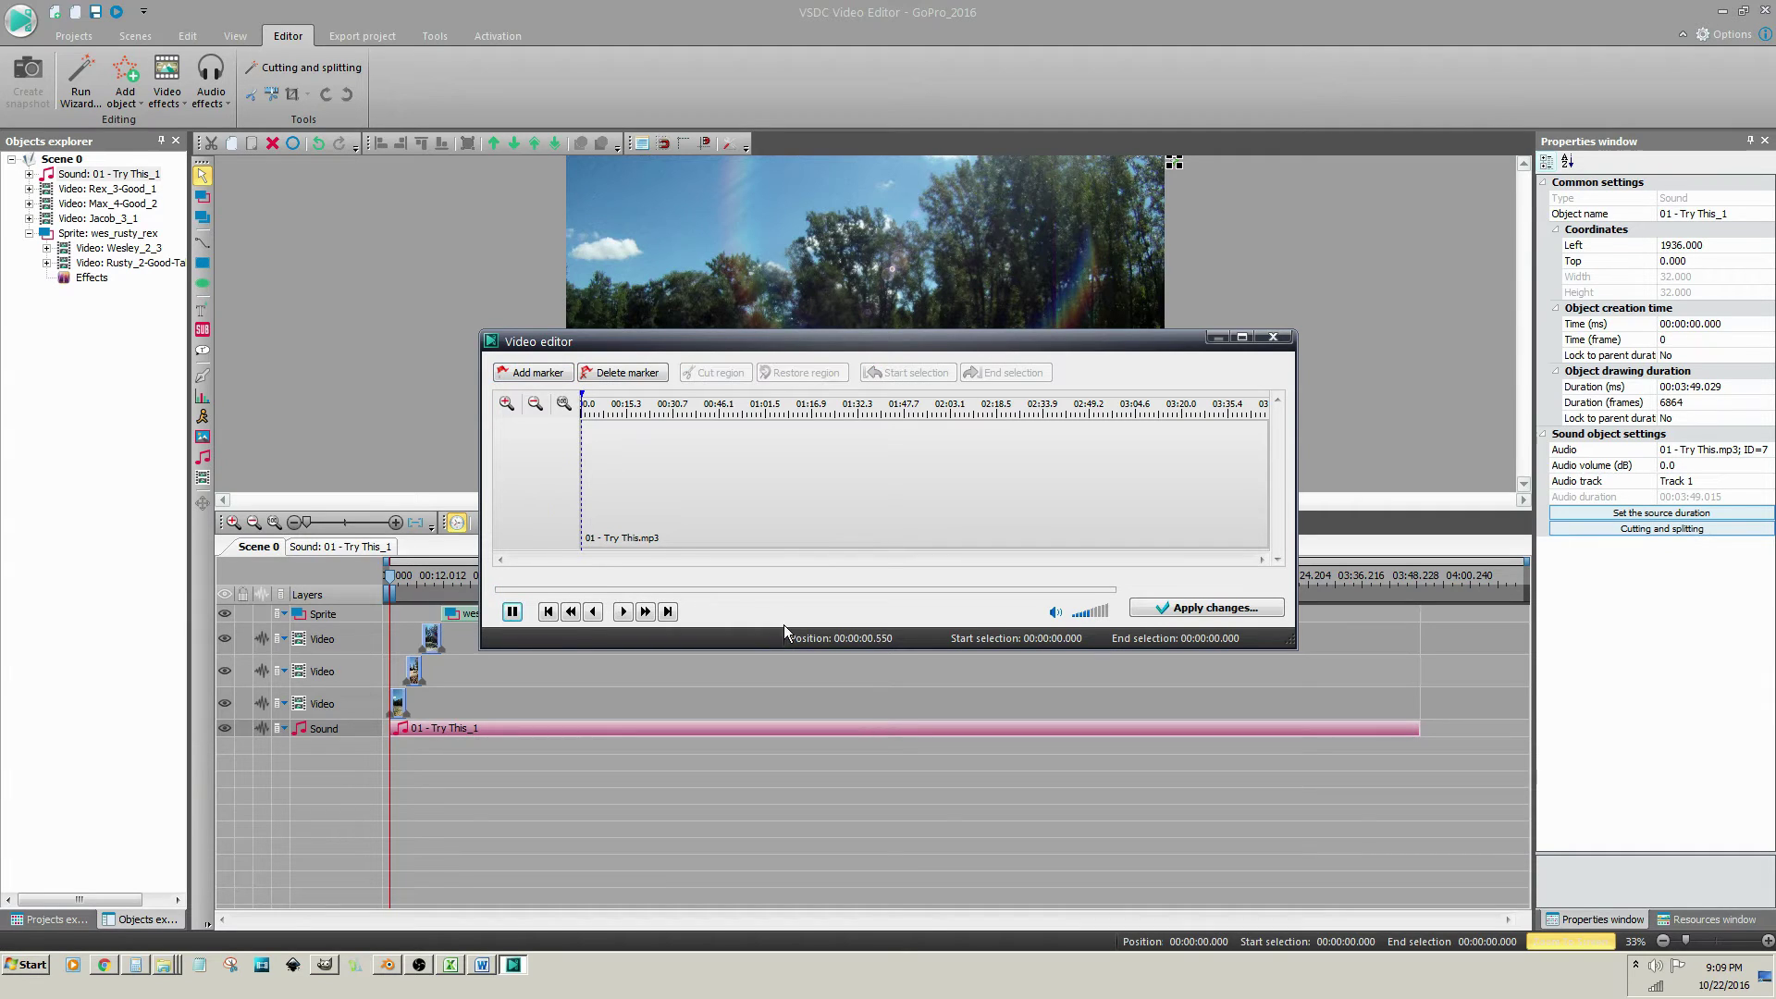
left_click(614, 409)
left_click(655, 413)
left_click(672, 413)
left_click(685, 412)
left_click(714, 414)
left_click(749, 414)
left_click(745, 413)
left_click(739, 414)
left_click(513, 612)
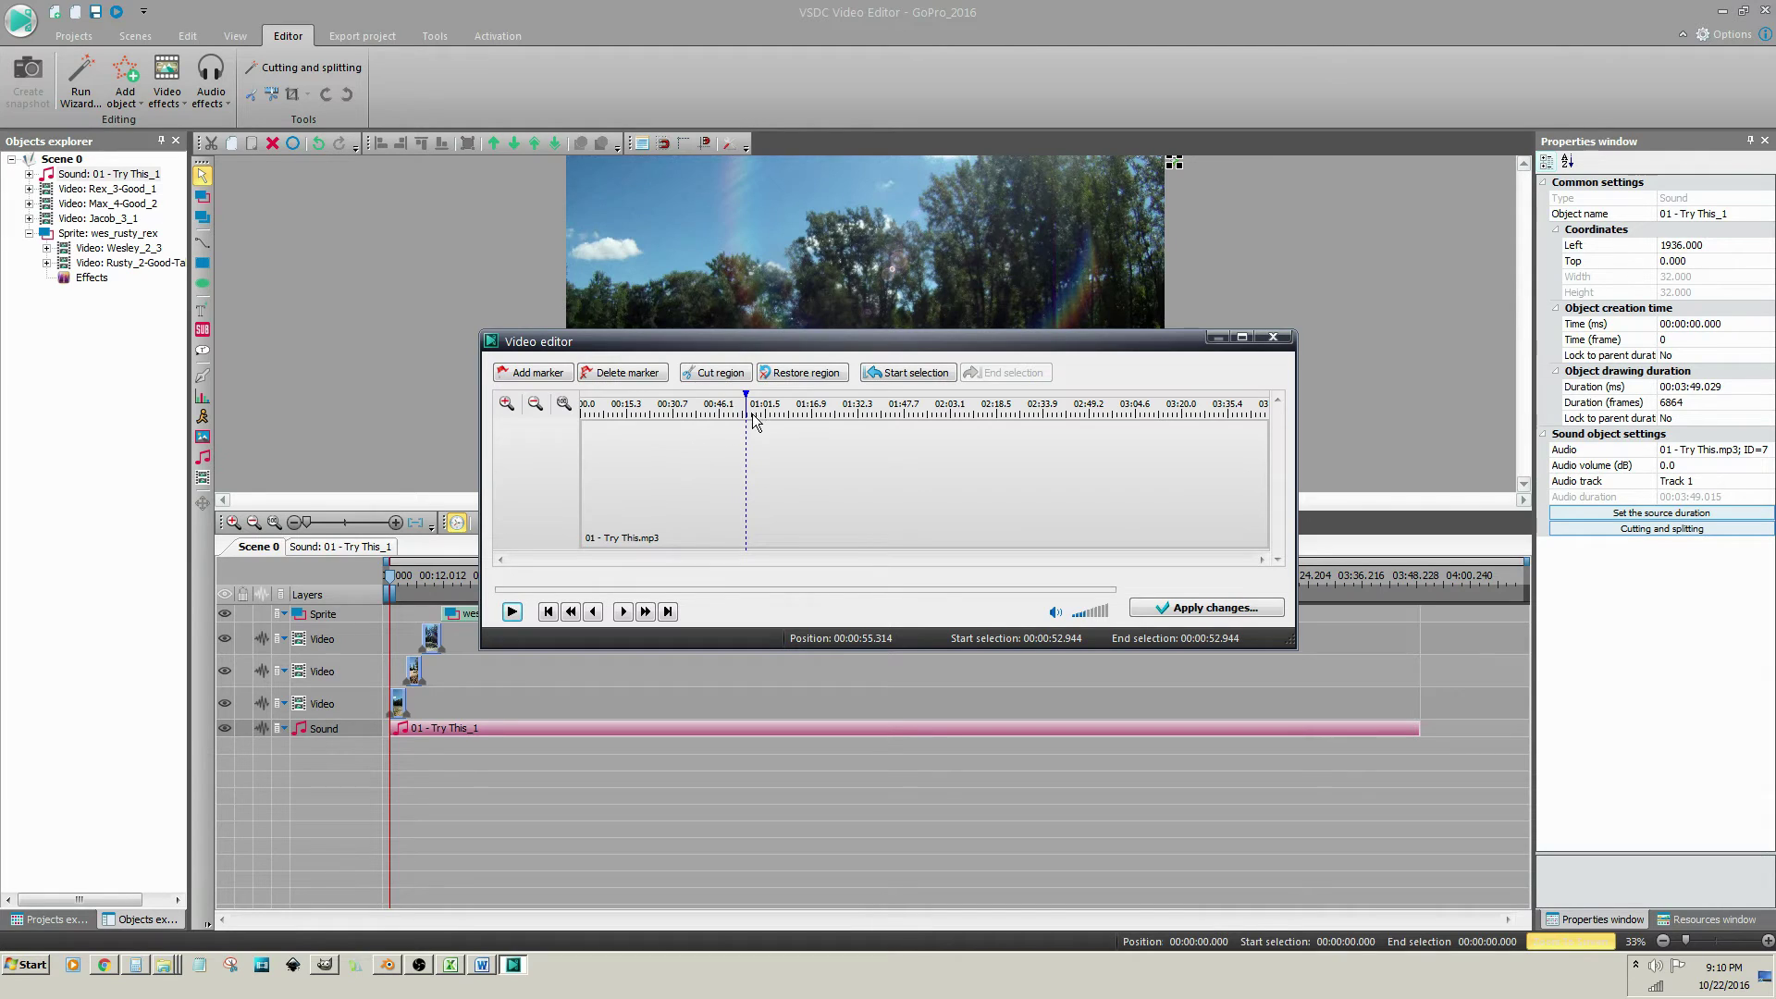
Step: Cut out 0–55.3 s of the song and apply, leaving a 00:02:49.936 clip
left_click_drag(747, 406, 563, 413)
left_click(706, 370)
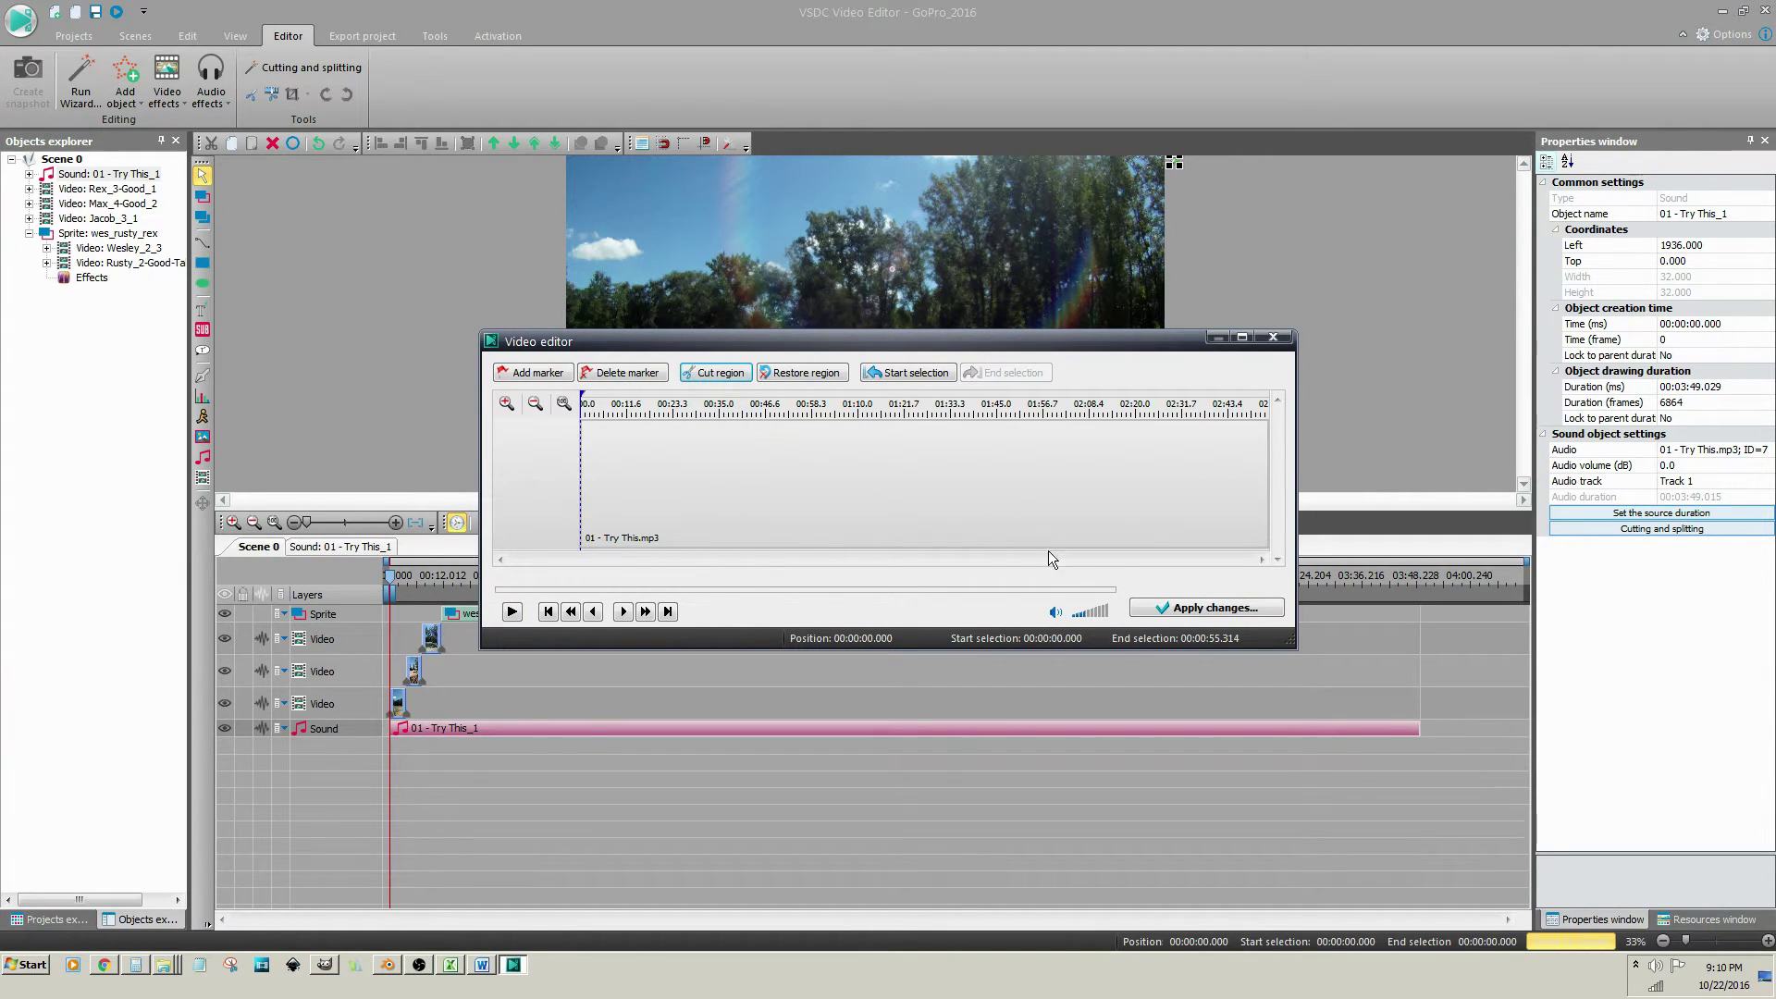
left_click(1202, 608)
left_click(967, 484)
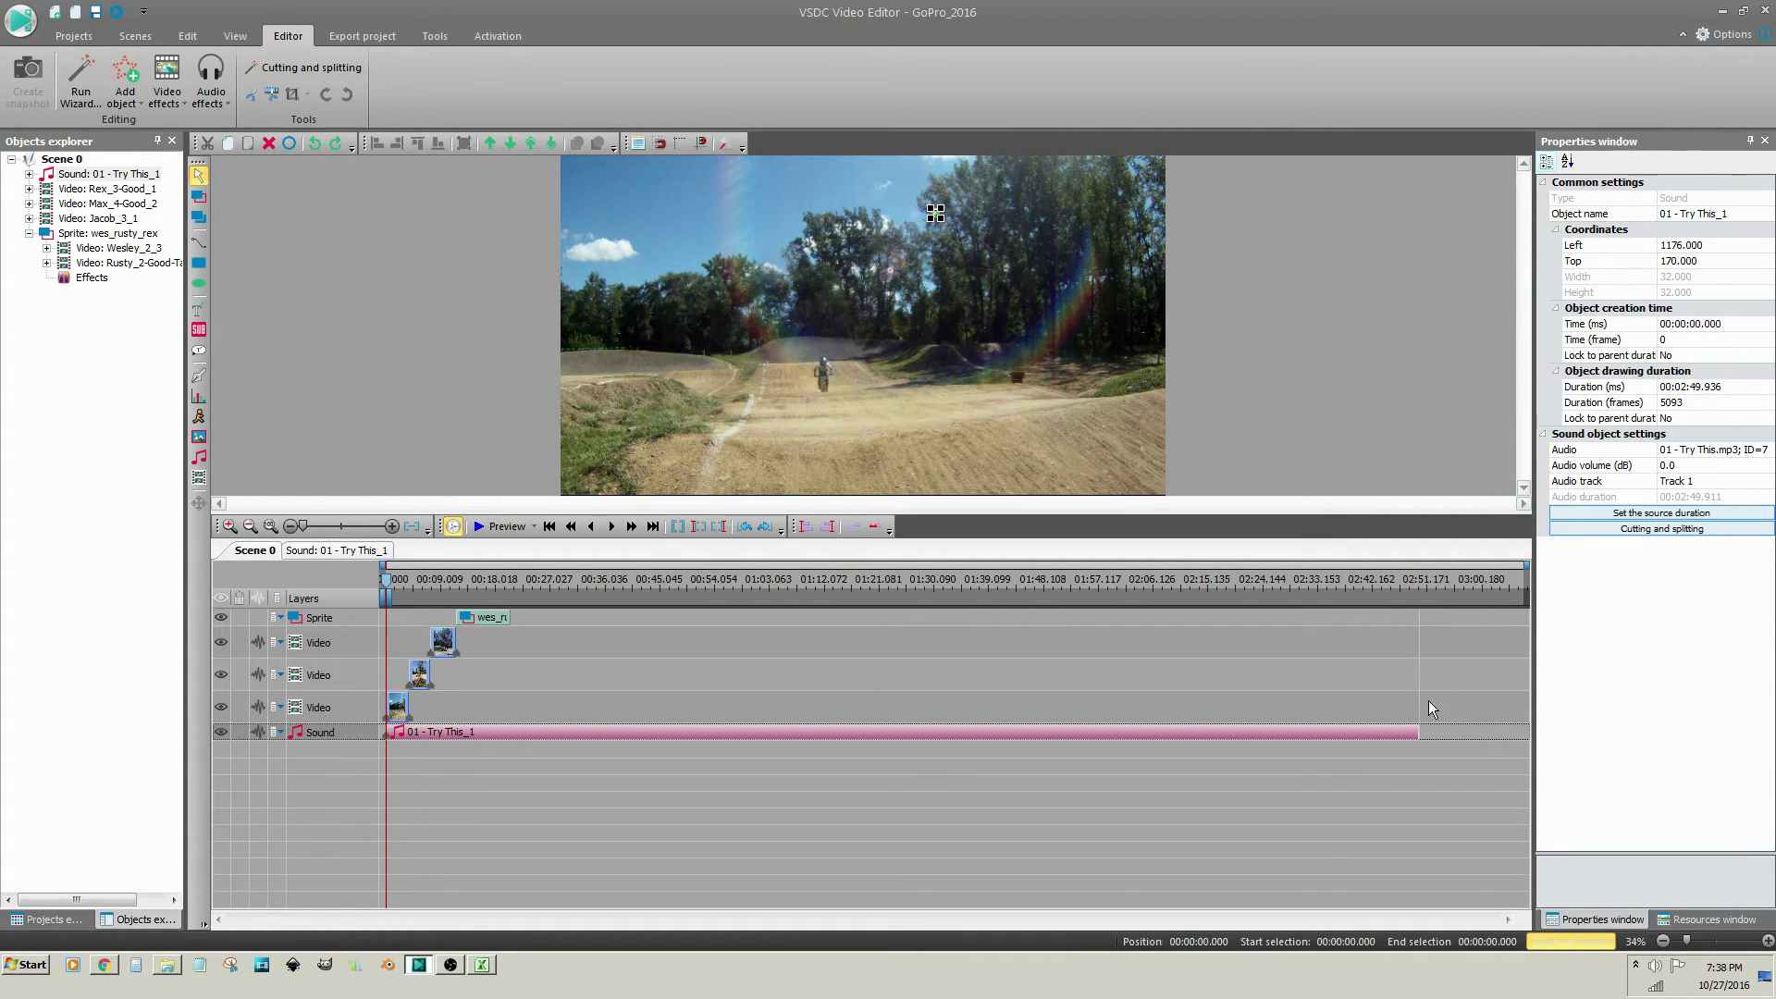
Step: Drag the sound clip's right edge so it ends with the videos at 00:00:21.154
left_click_drag(1418, 732, 508, 732)
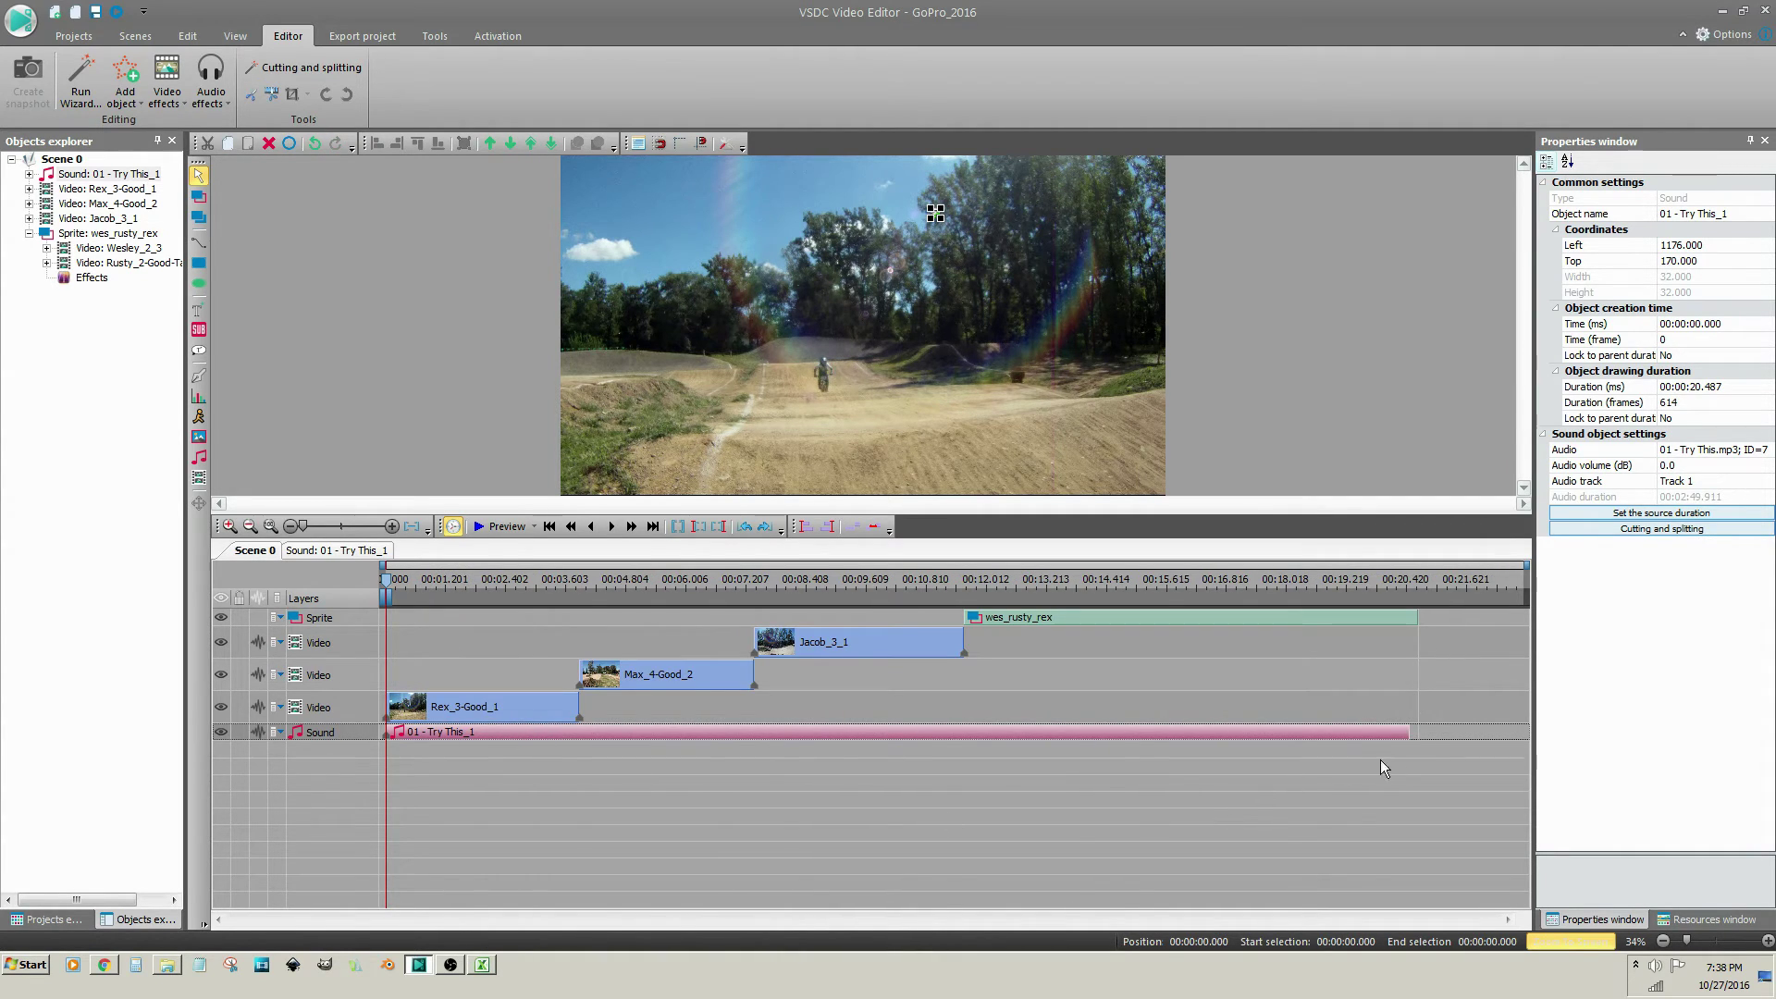
left_click_drag(1413, 740, 1430, 732)
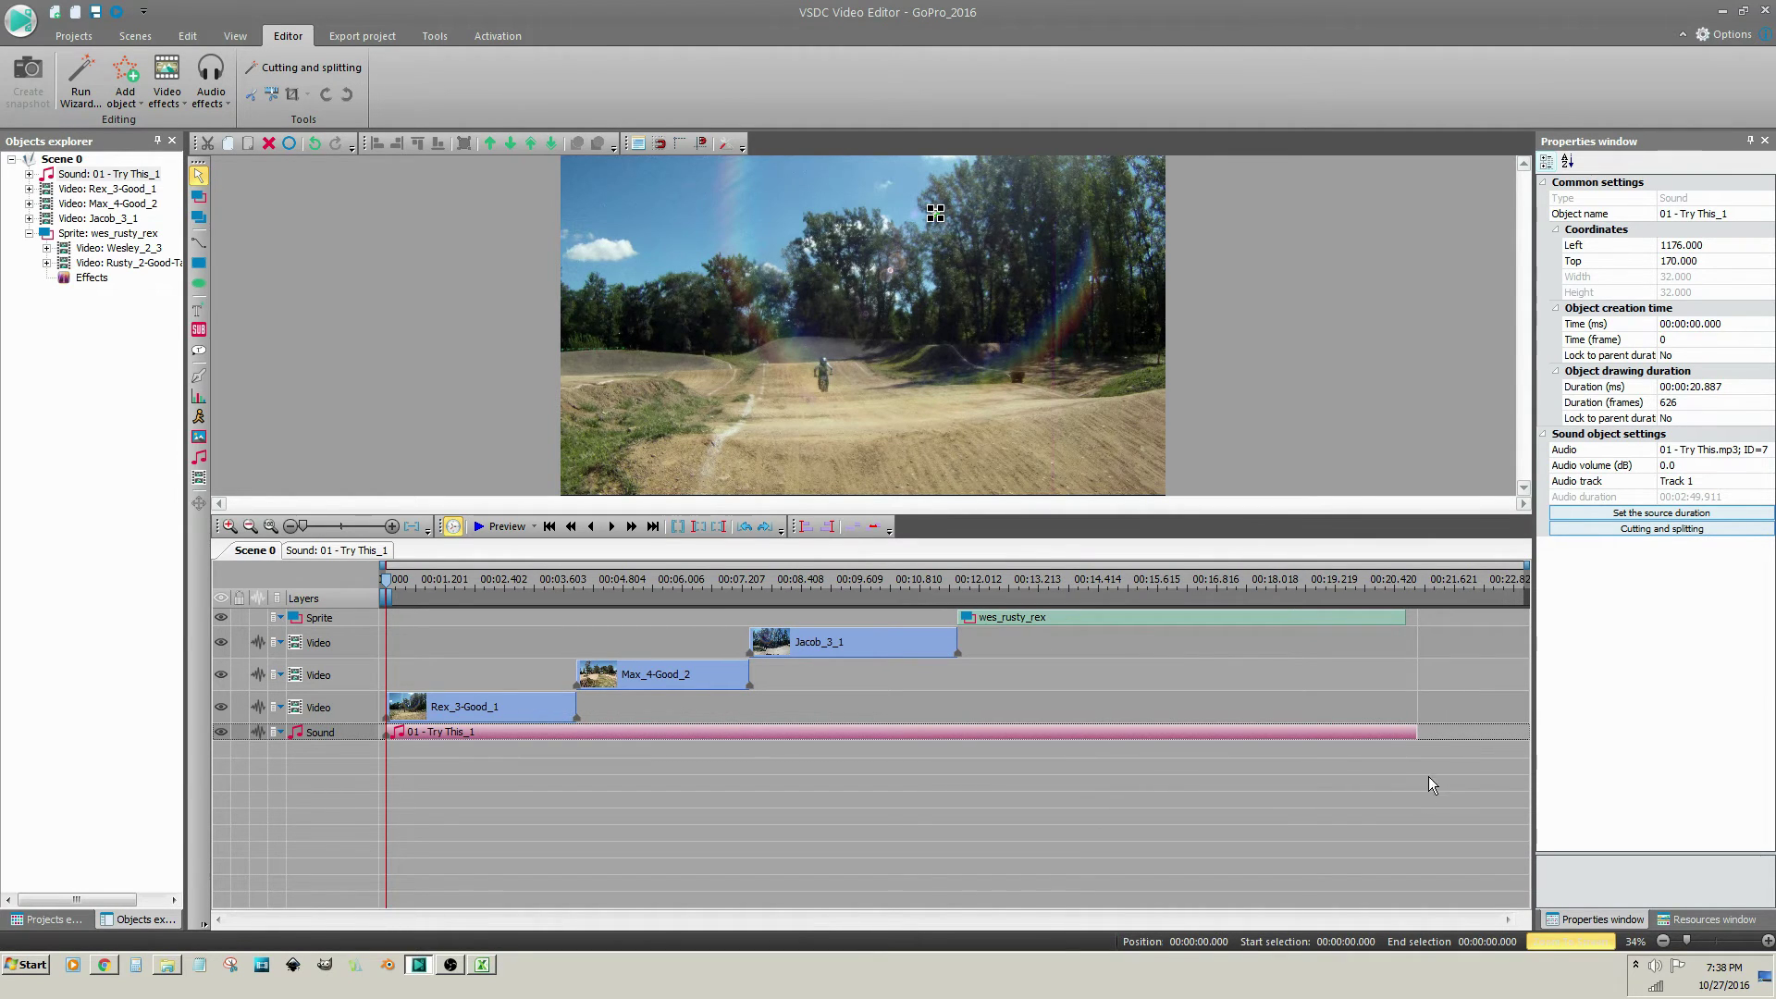
left_click_drag(1419, 735, 1429, 730)
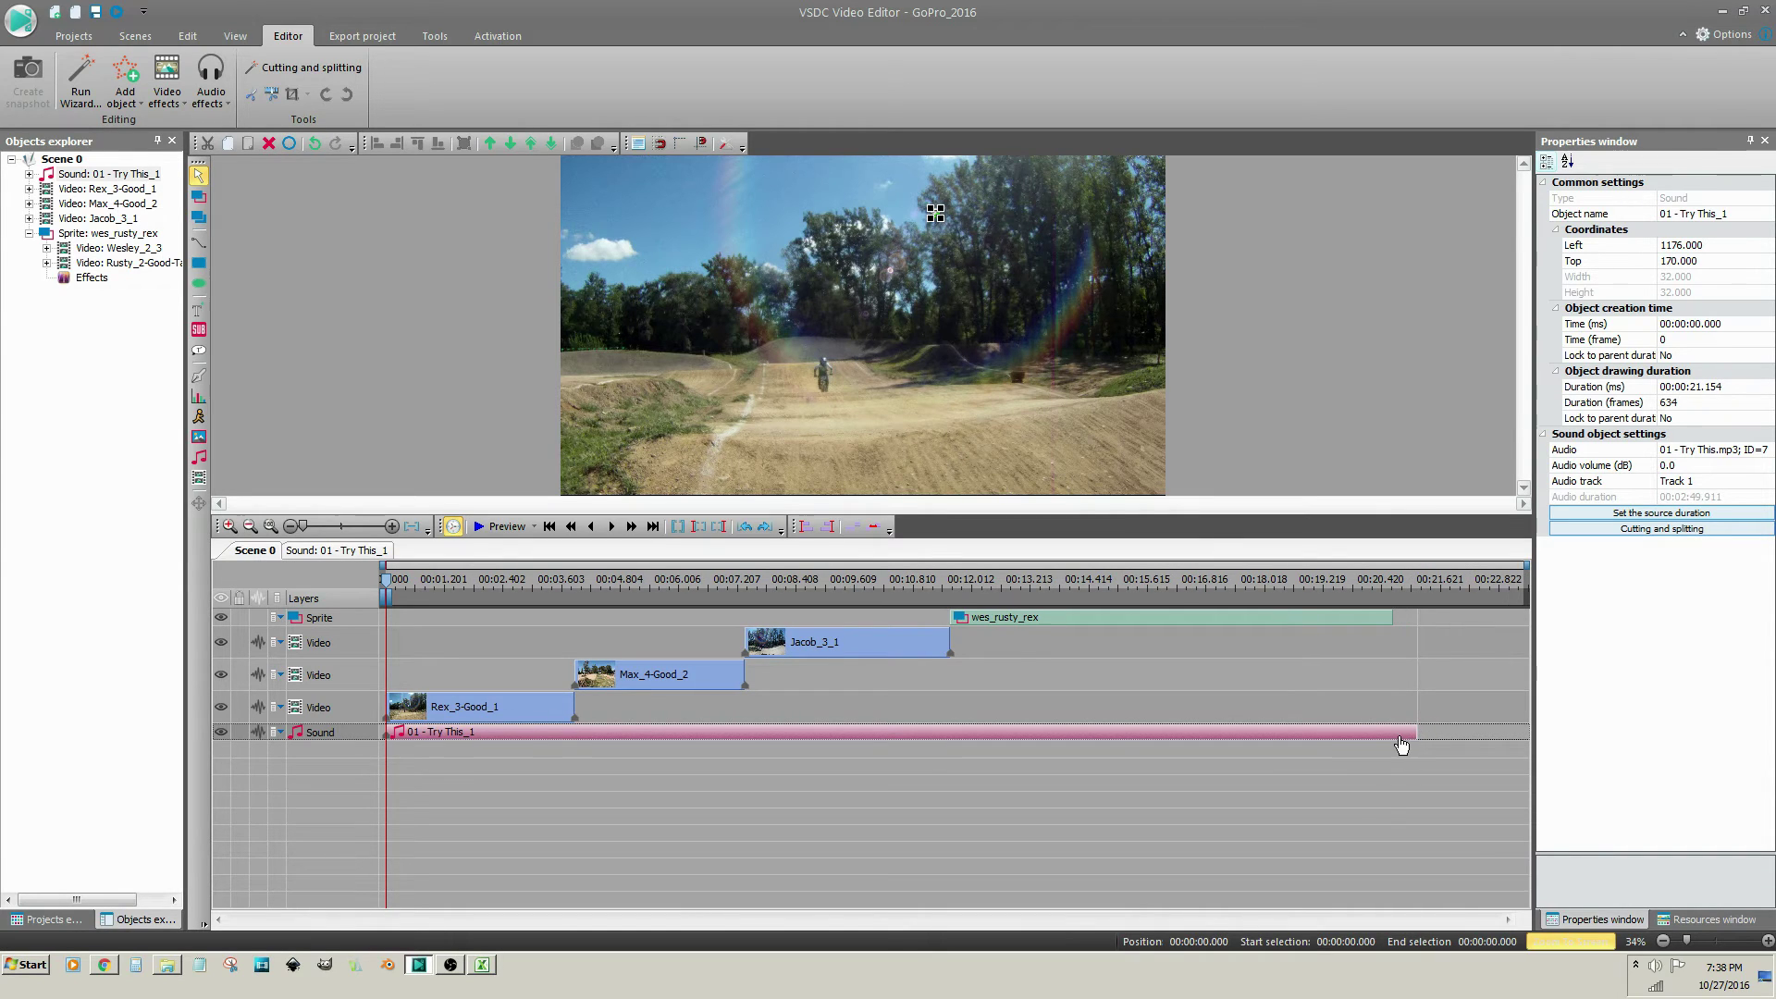
Step: Reopen the song's cutting editor, zoom to fit, mark 00:21.924, then close without applying
left_click(1653, 530)
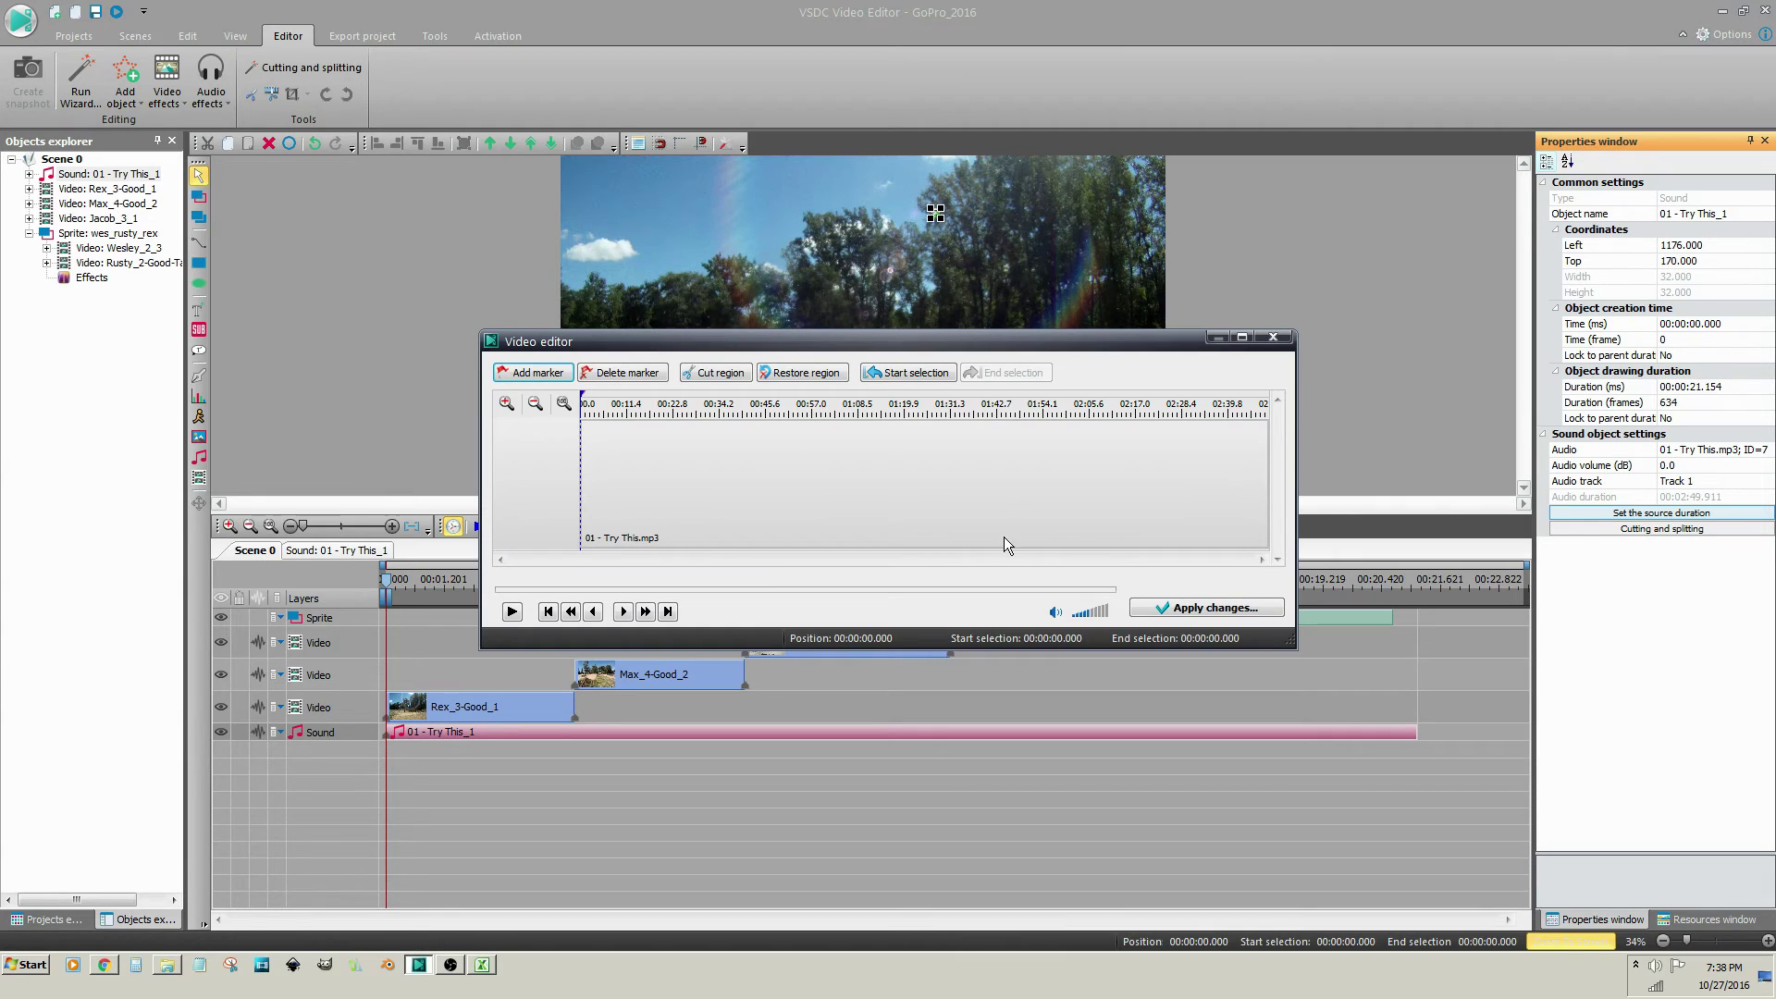
left_click(507, 404)
left_click_drag(520, 563, 1289, 523)
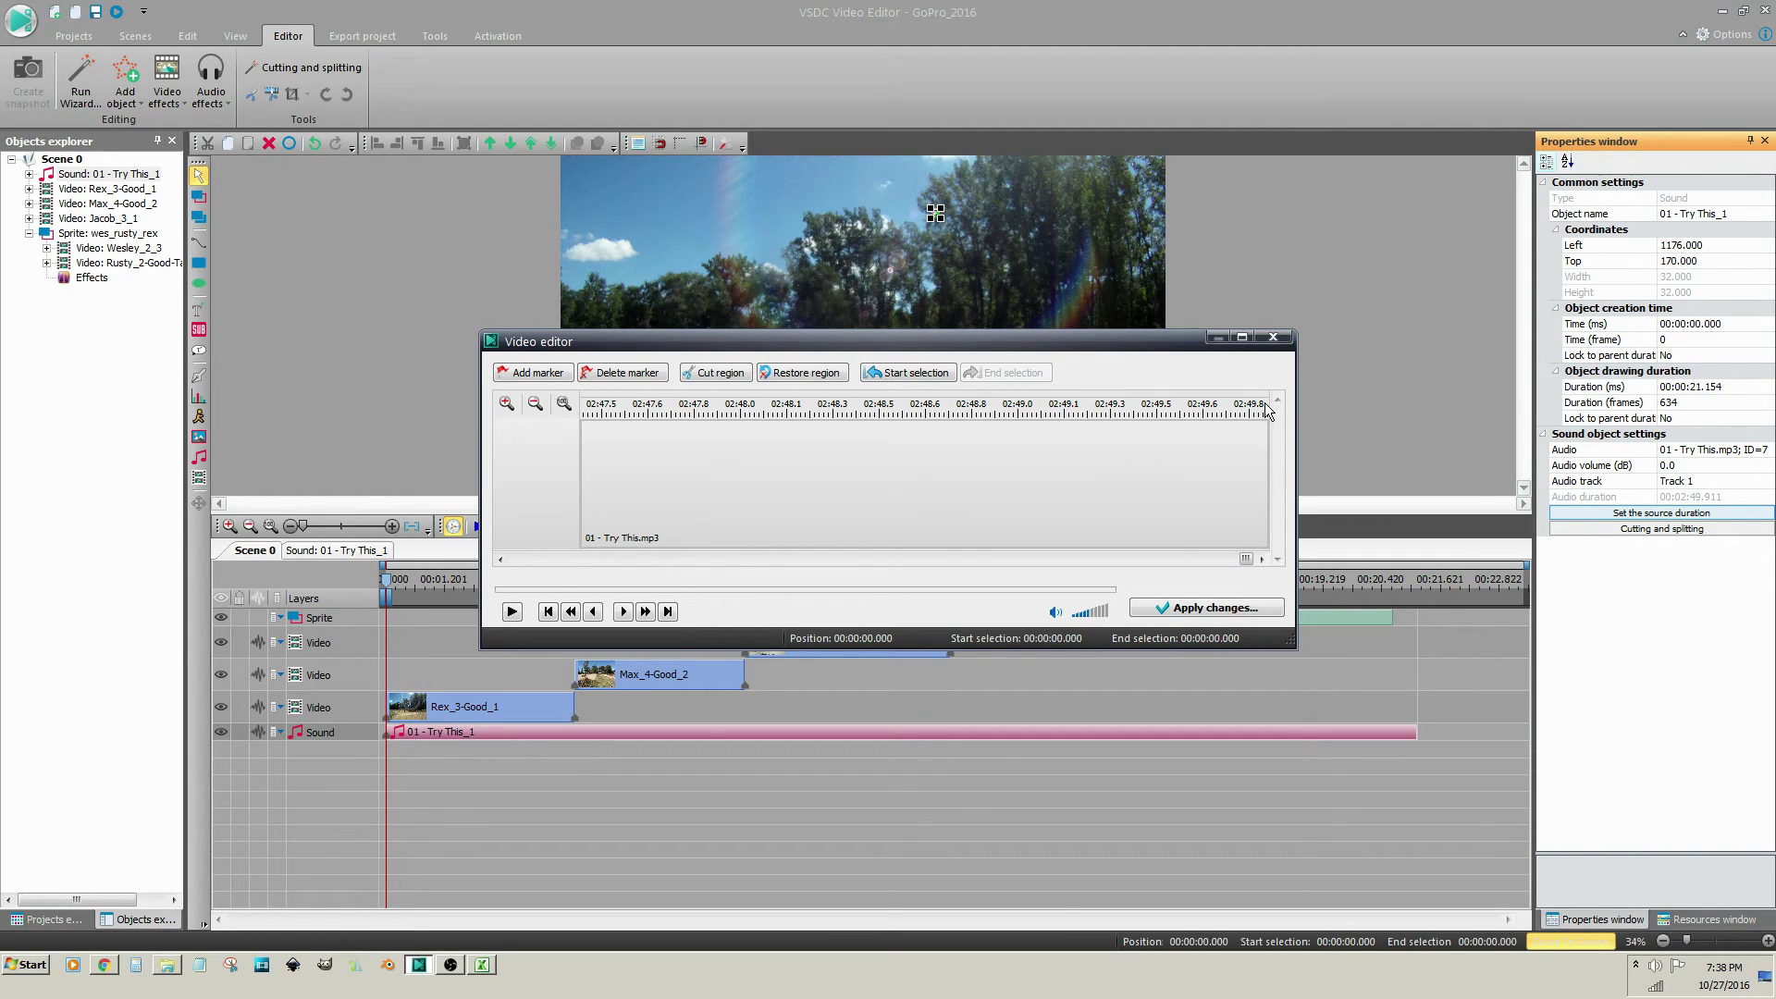
left_click(563, 404)
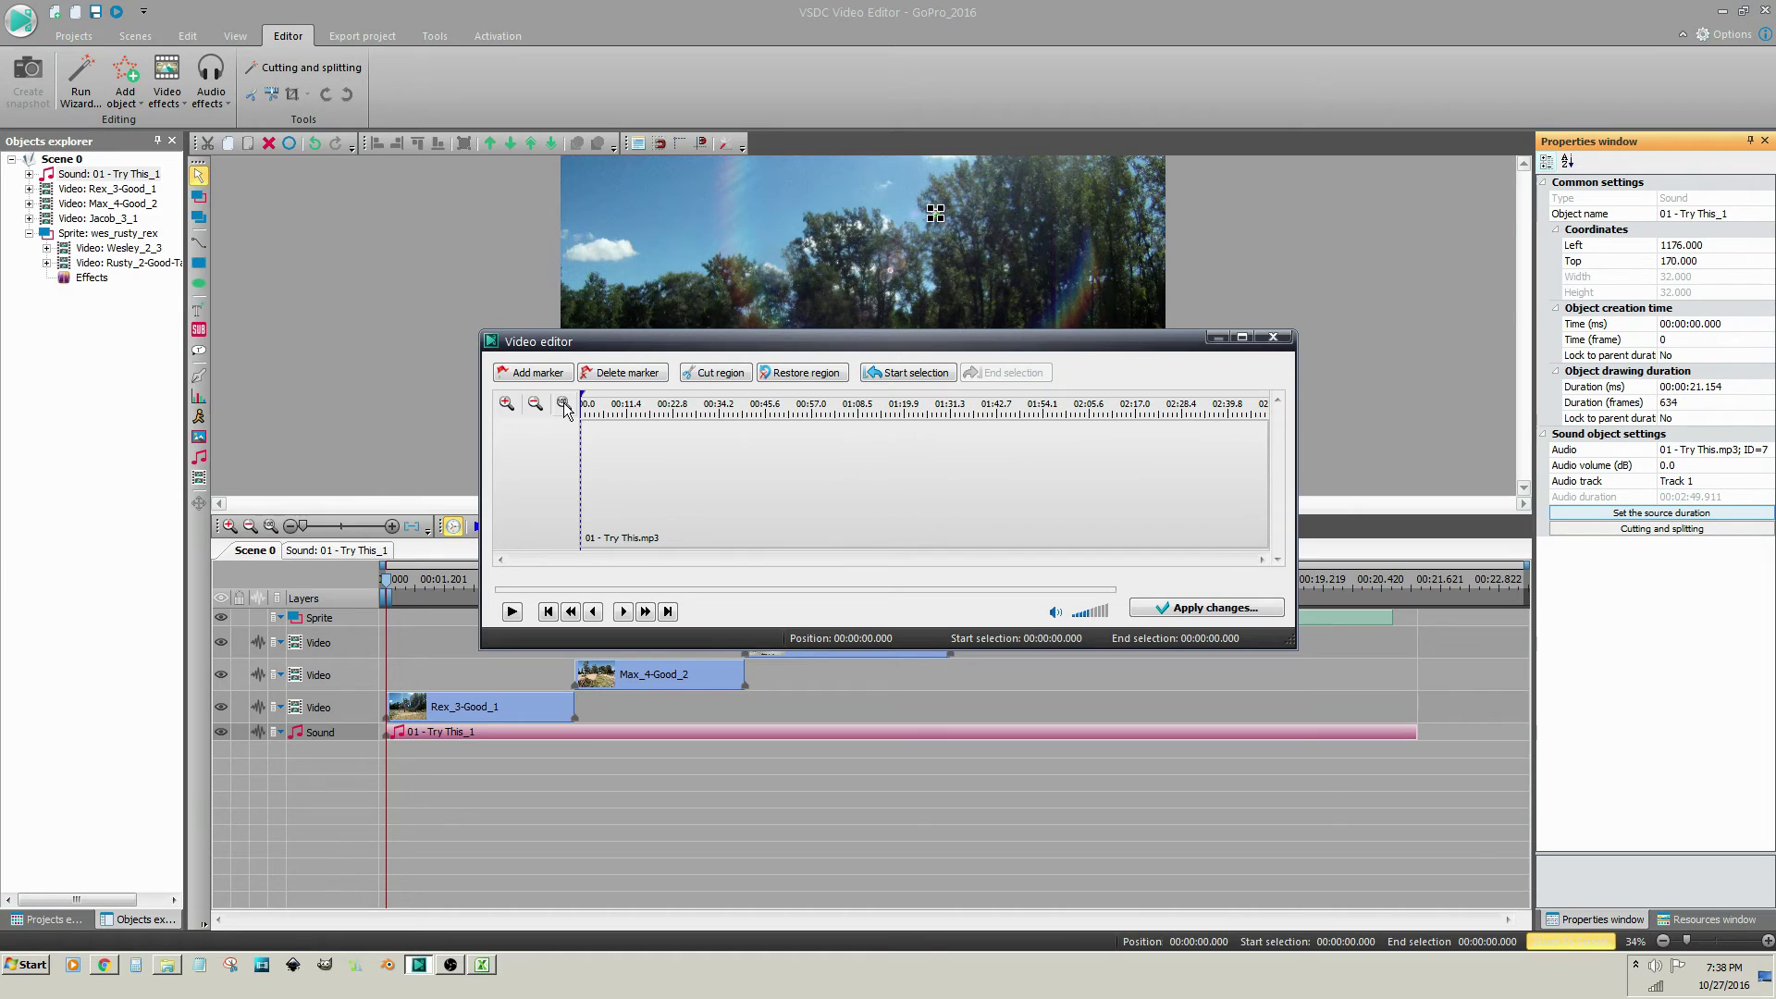
left_click(668, 407)
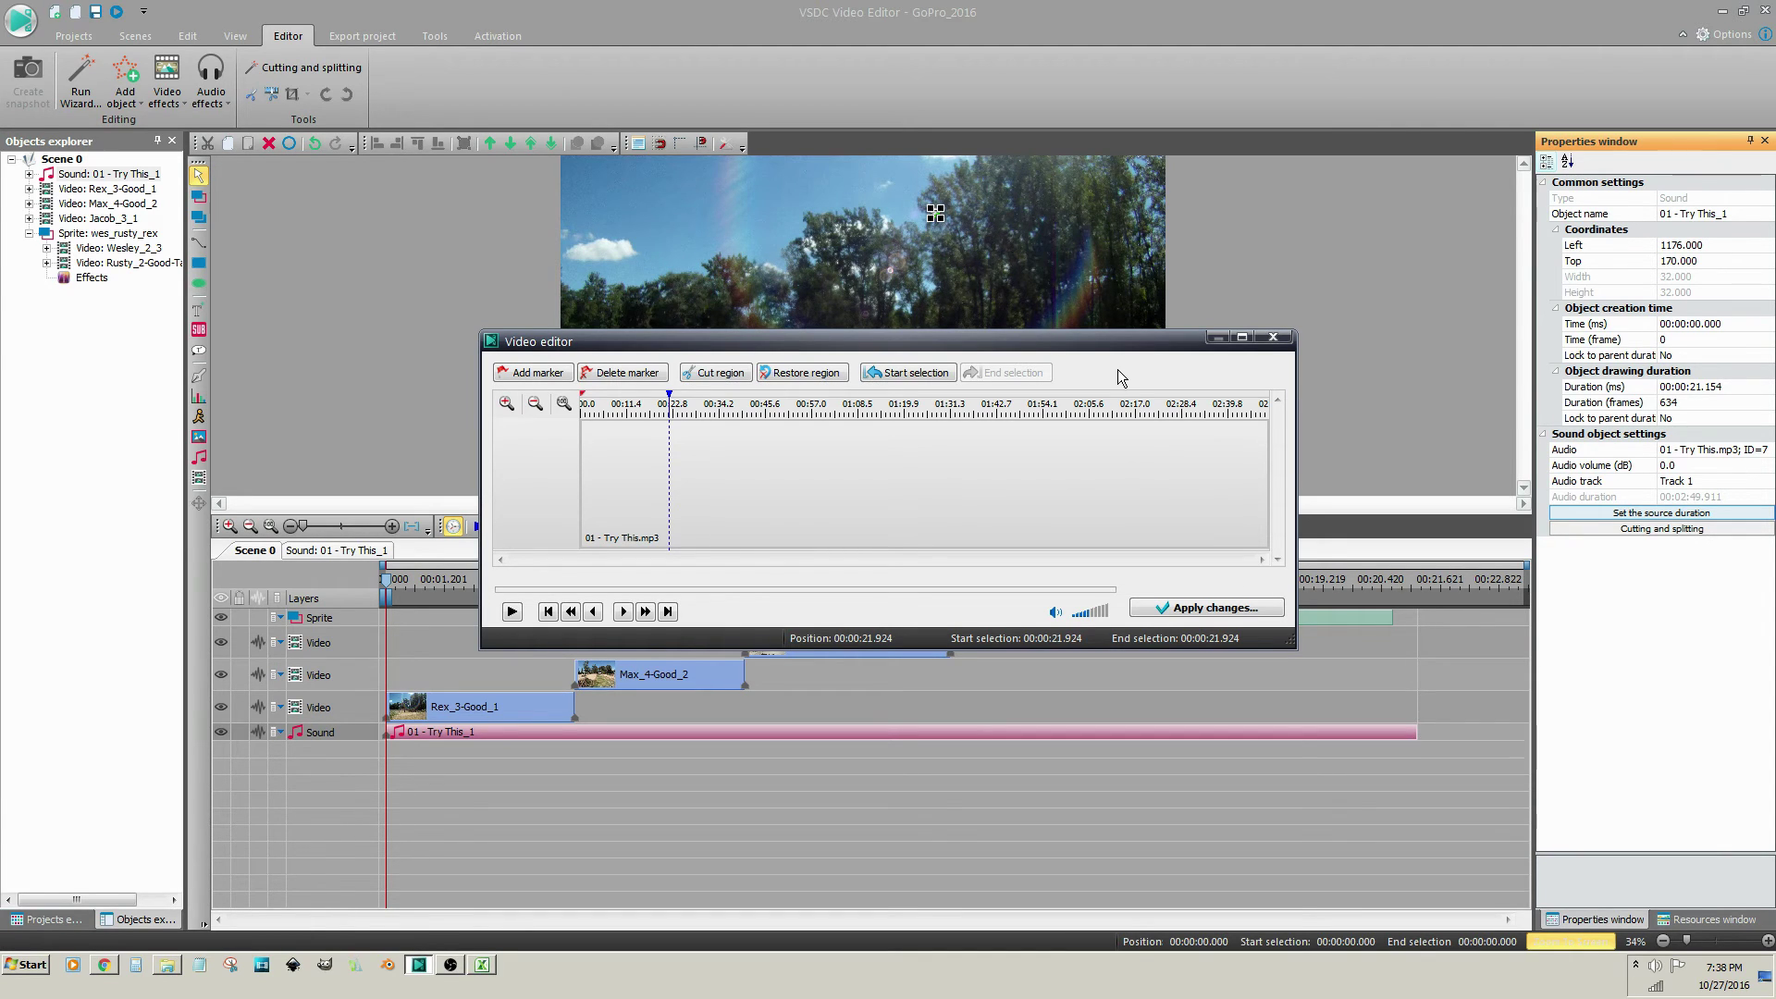
left_click(1273, 339)
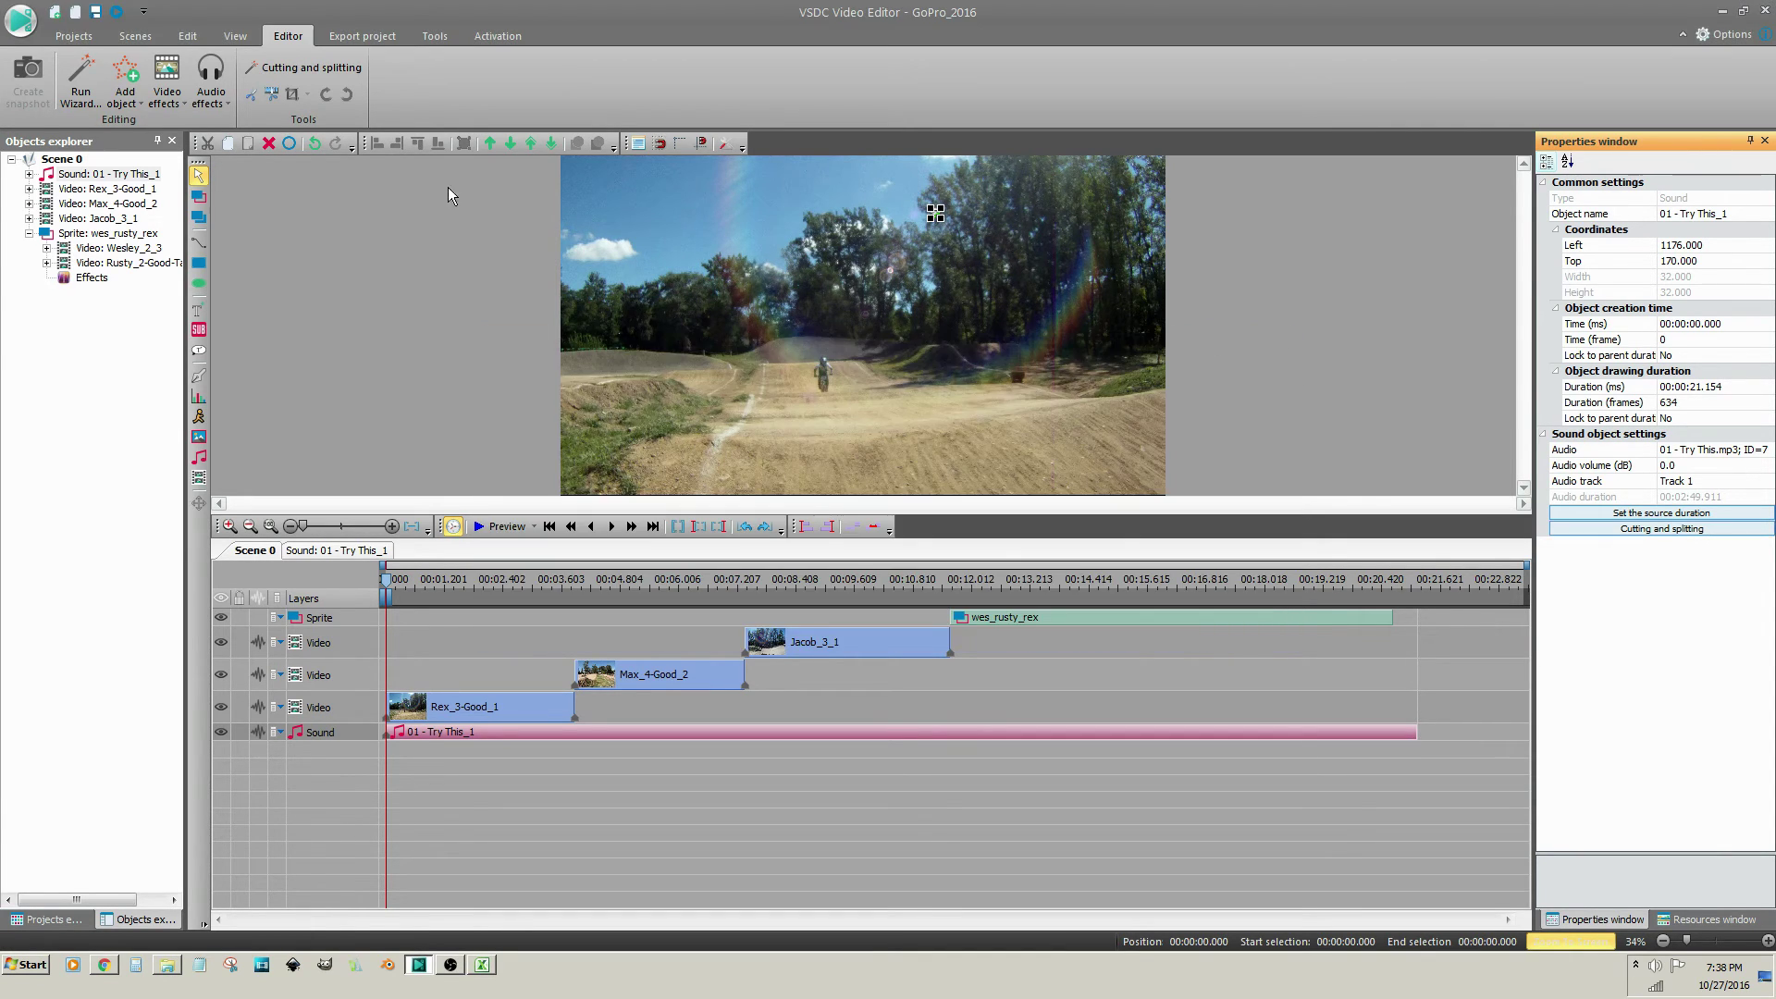
Step: Undo the trims to restore the song to 00:02:49.936, then mark 00:00:21.554 on the ruler
left_click(315, 145)
left_click(318, 147)
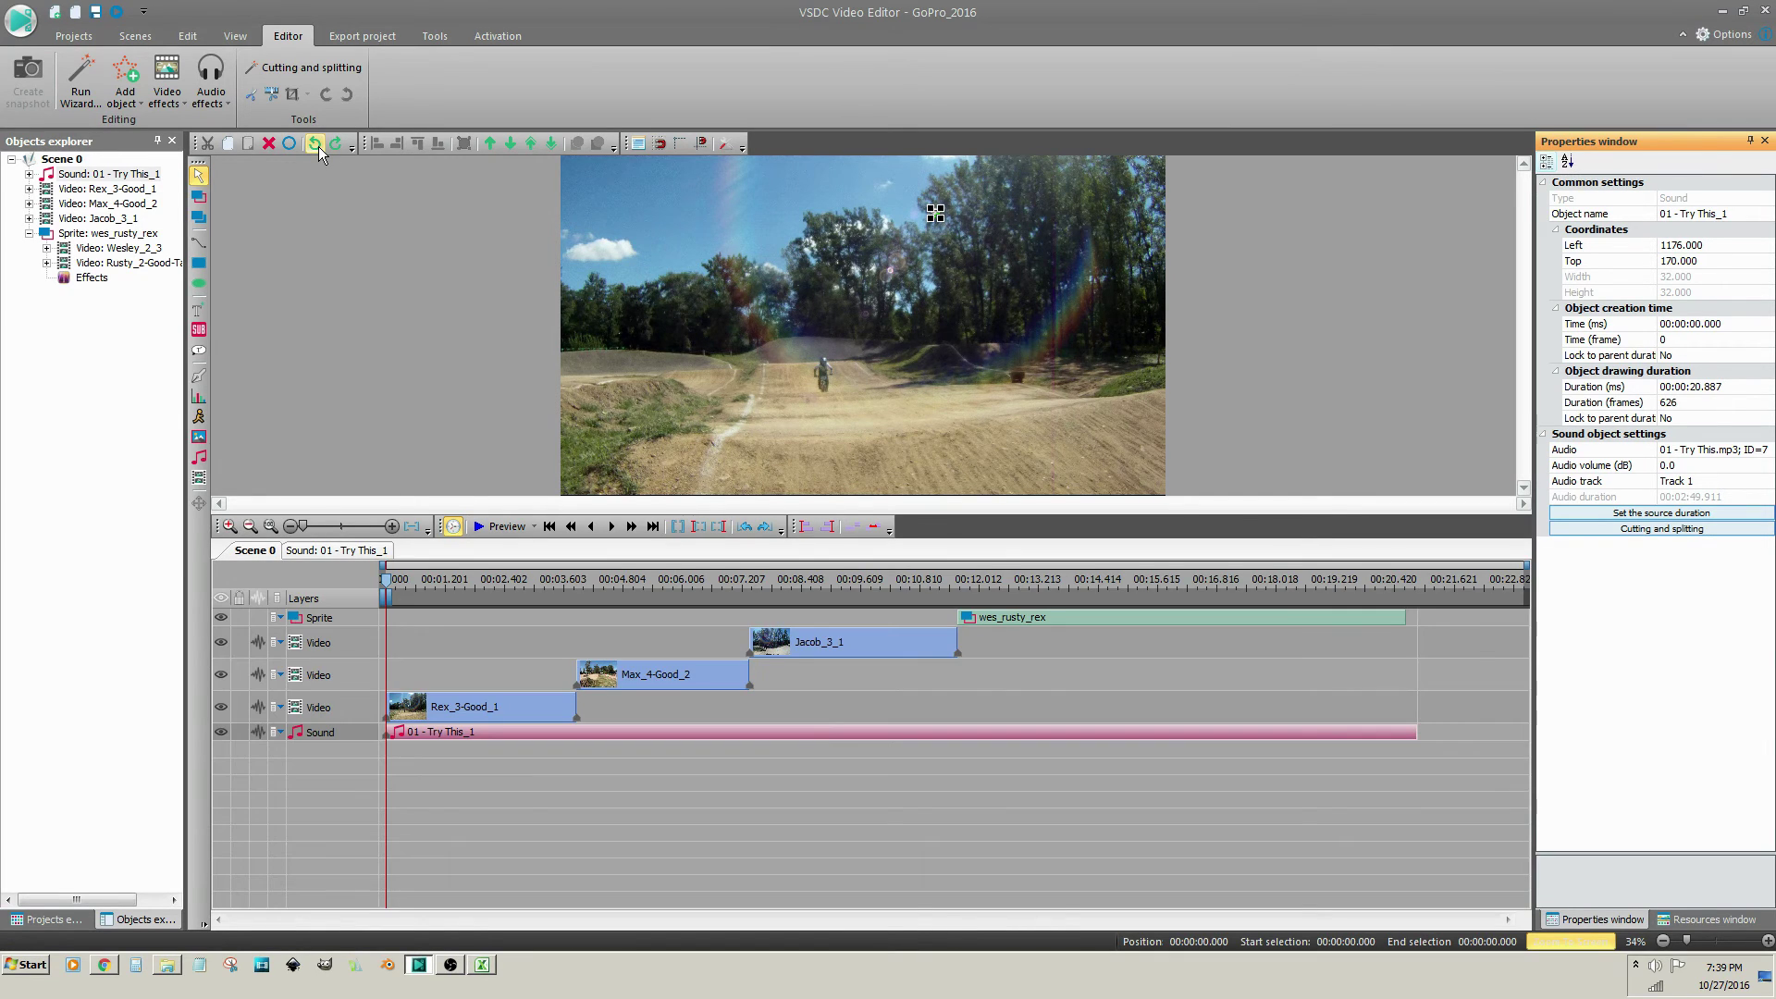
left_click(318, 146)
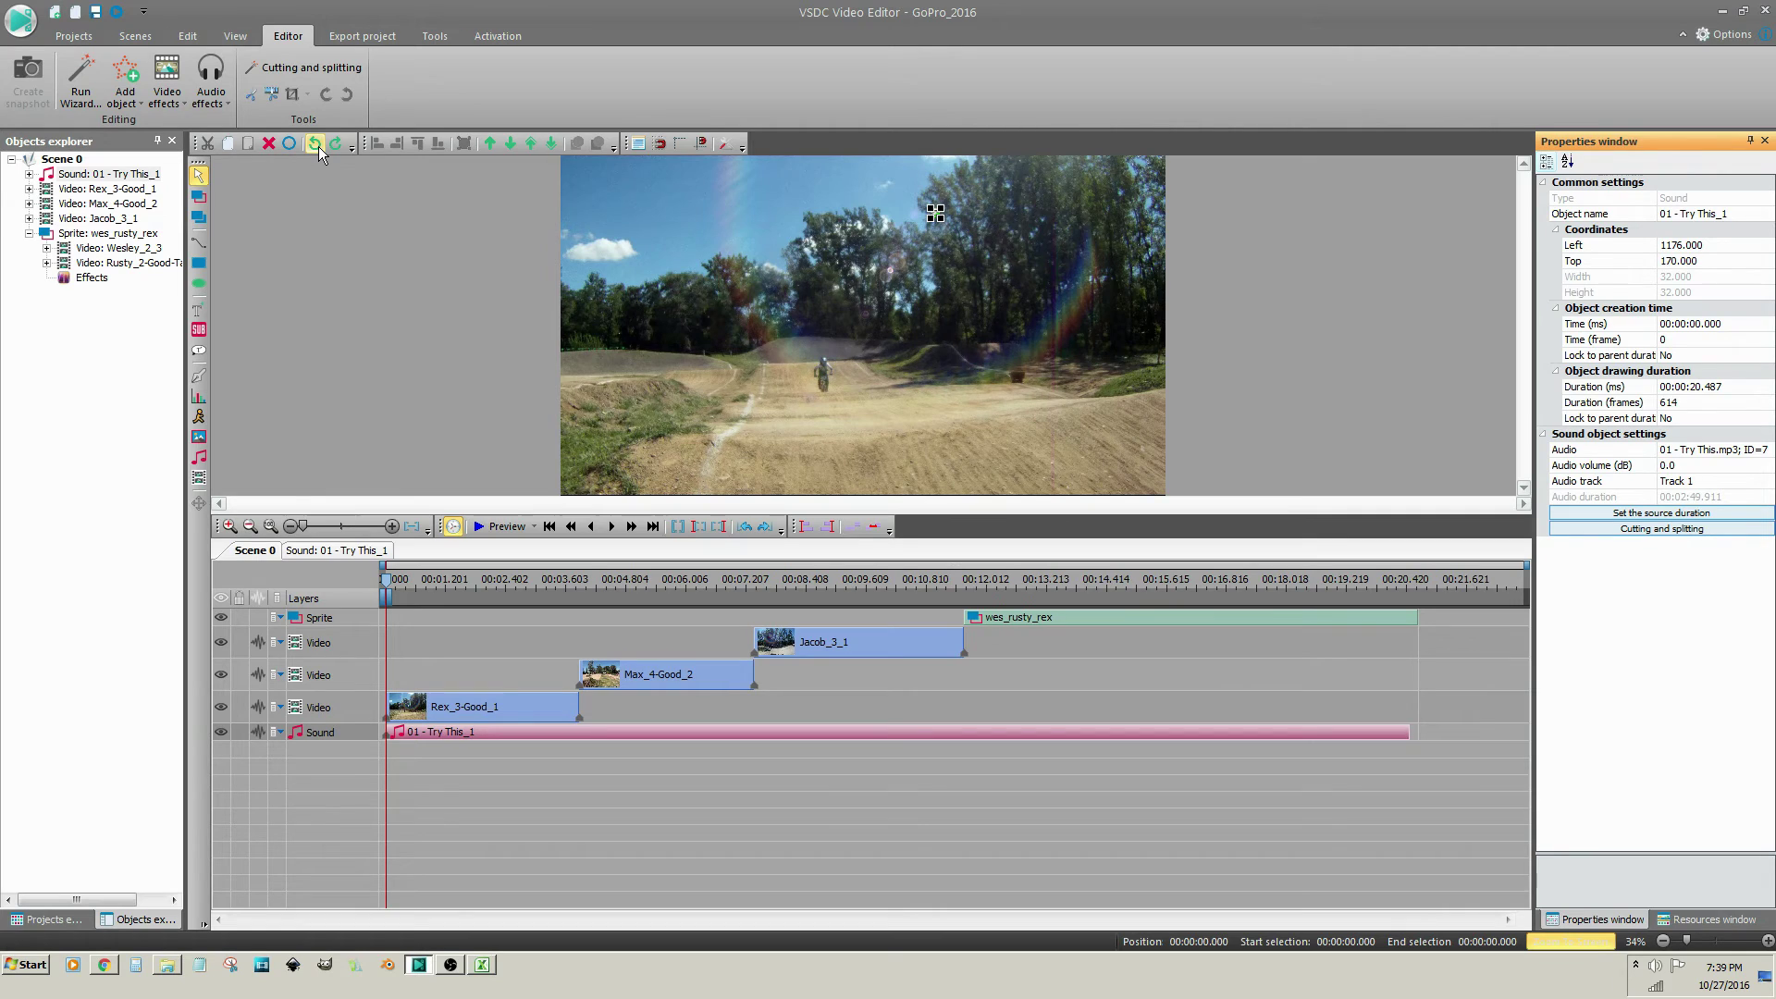
left_click(318, 146)
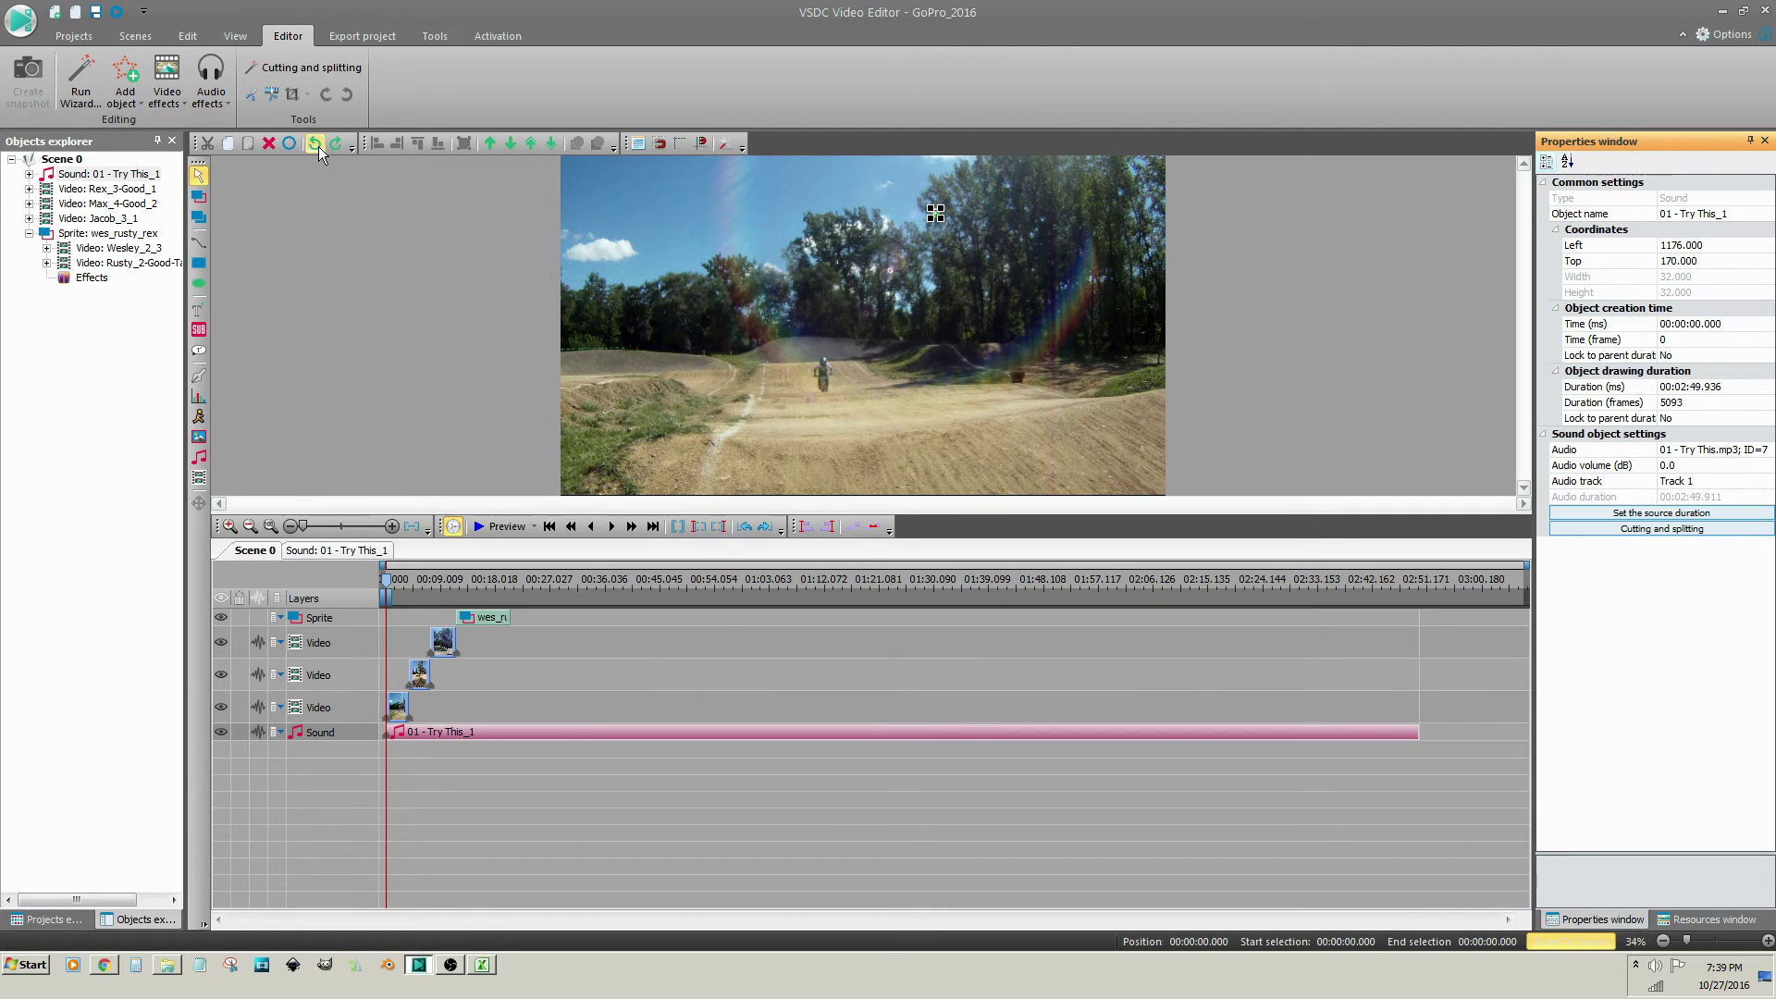
left_click(982, 737)
left_click(517, 580)
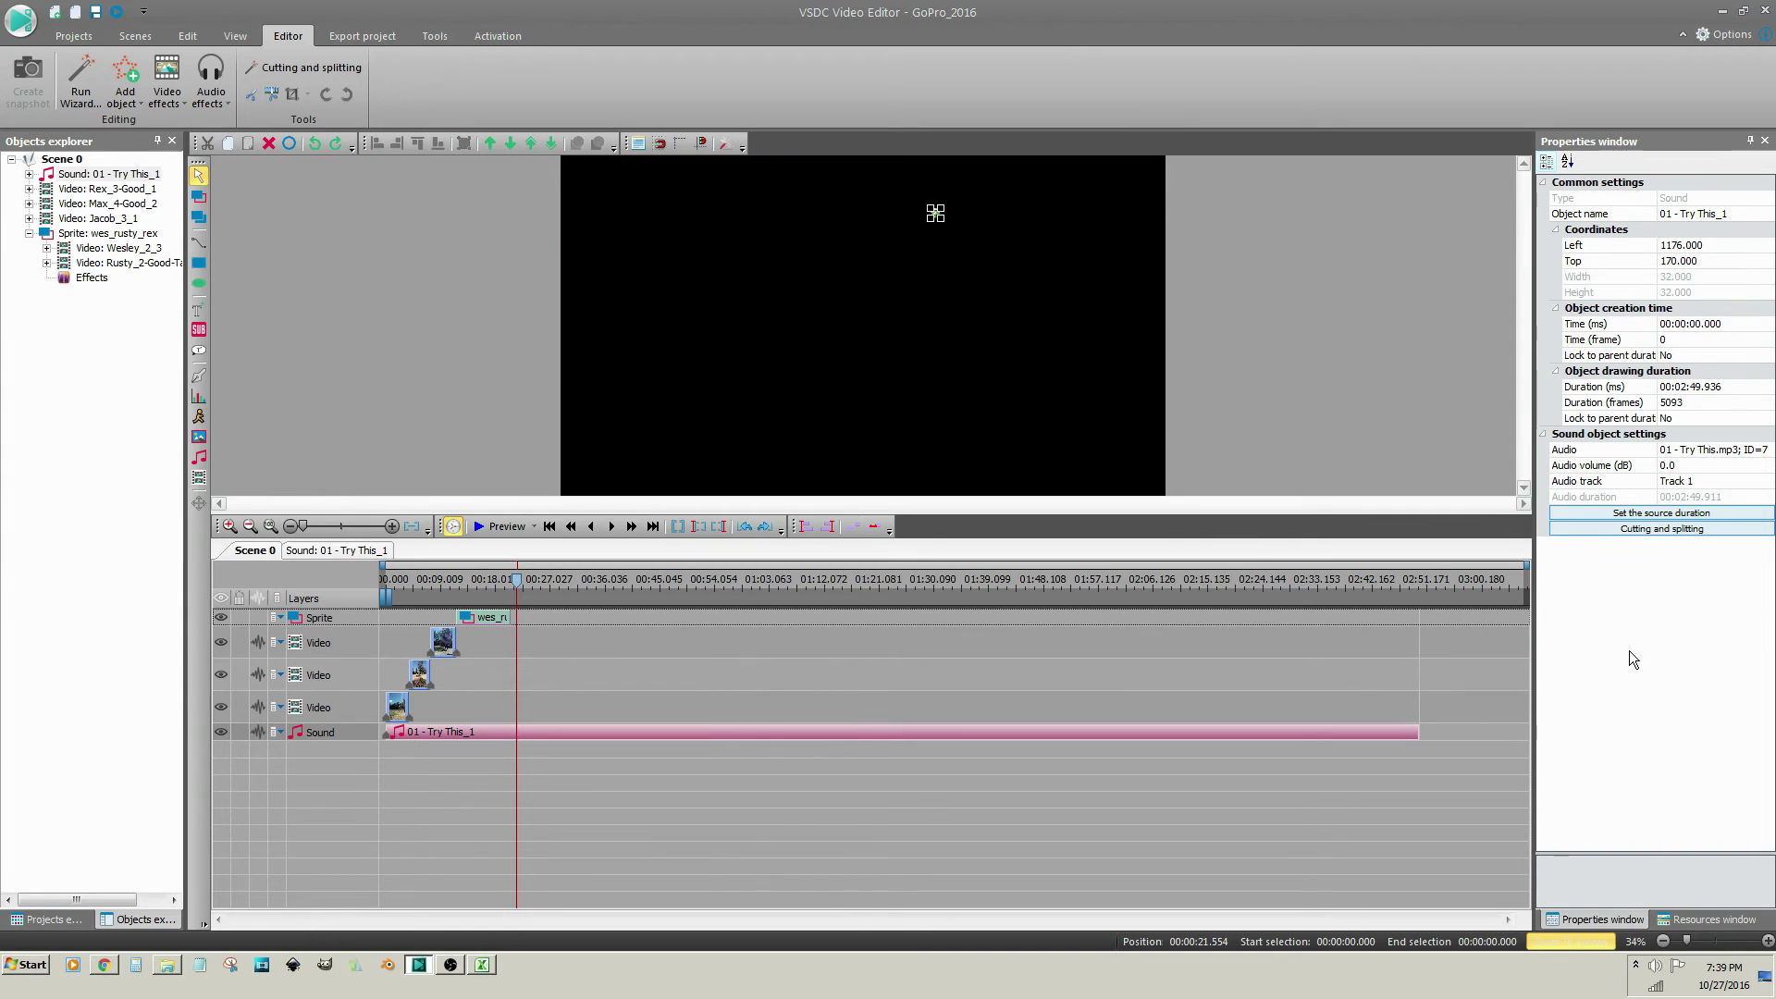
Step: Cut the song from 00:21.554 to its end and apply, leaving a 21.554-second clip
left_click(1657, 531)
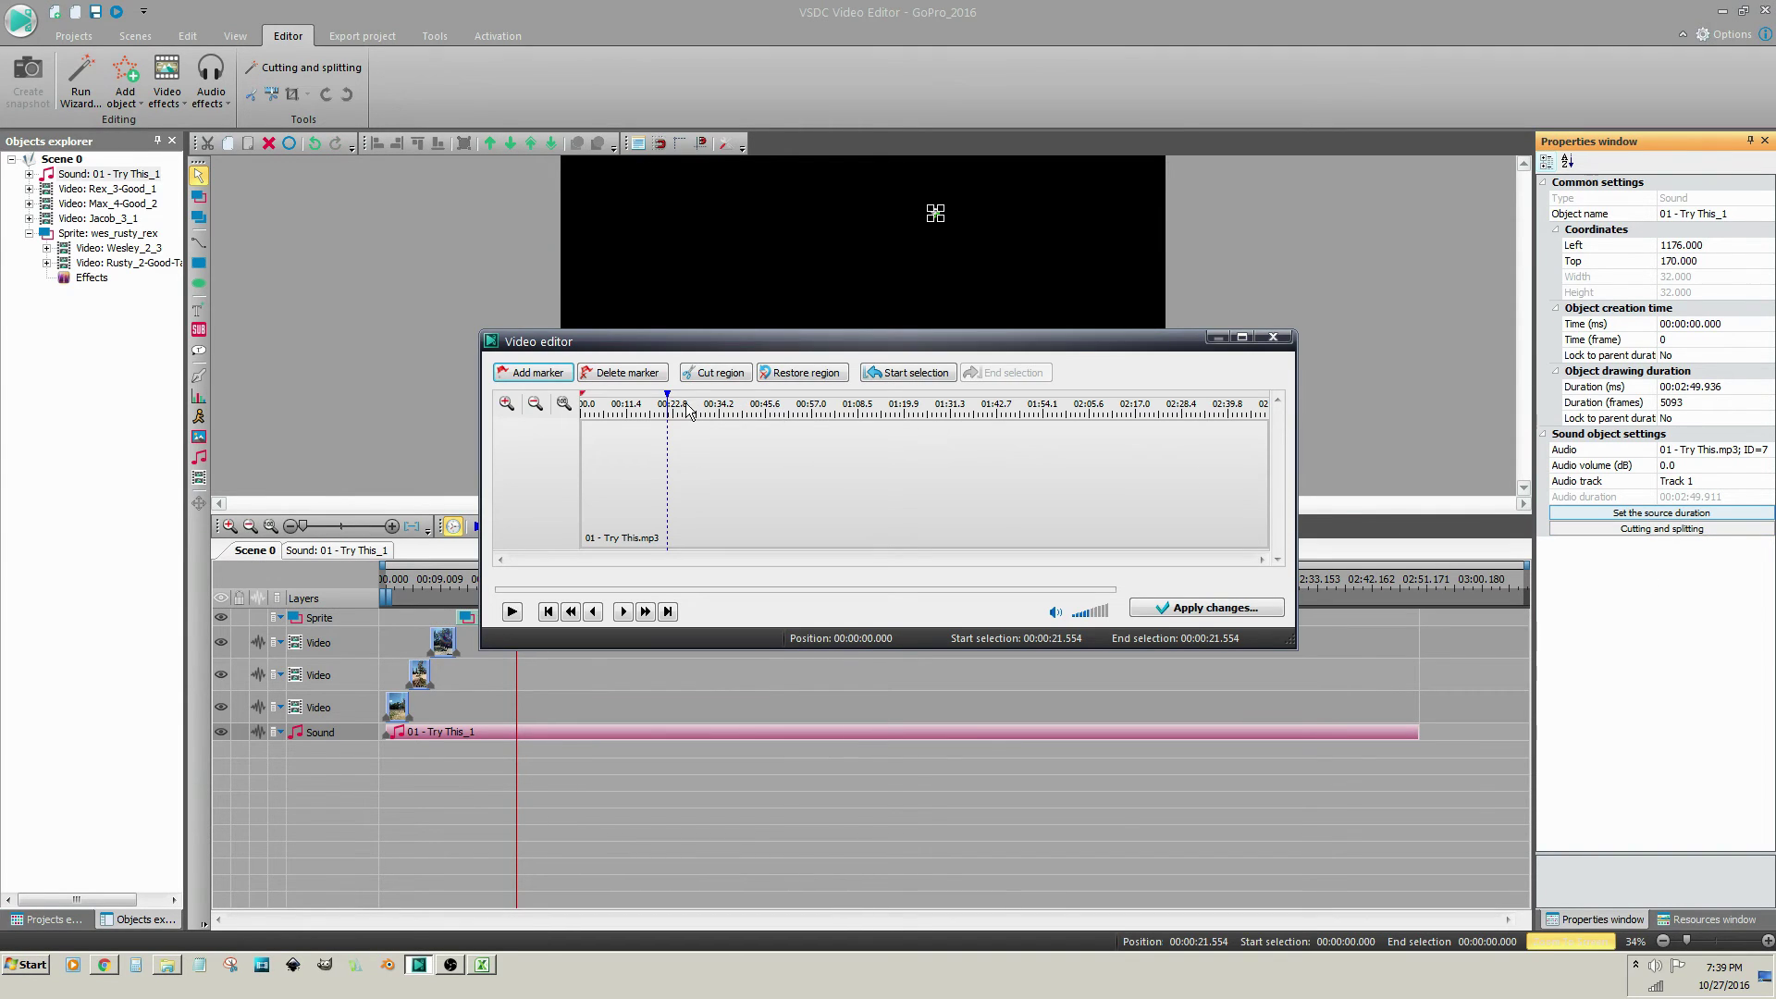
left_click_drag(669, 408, 1294, 411)
left_click(721, 372)
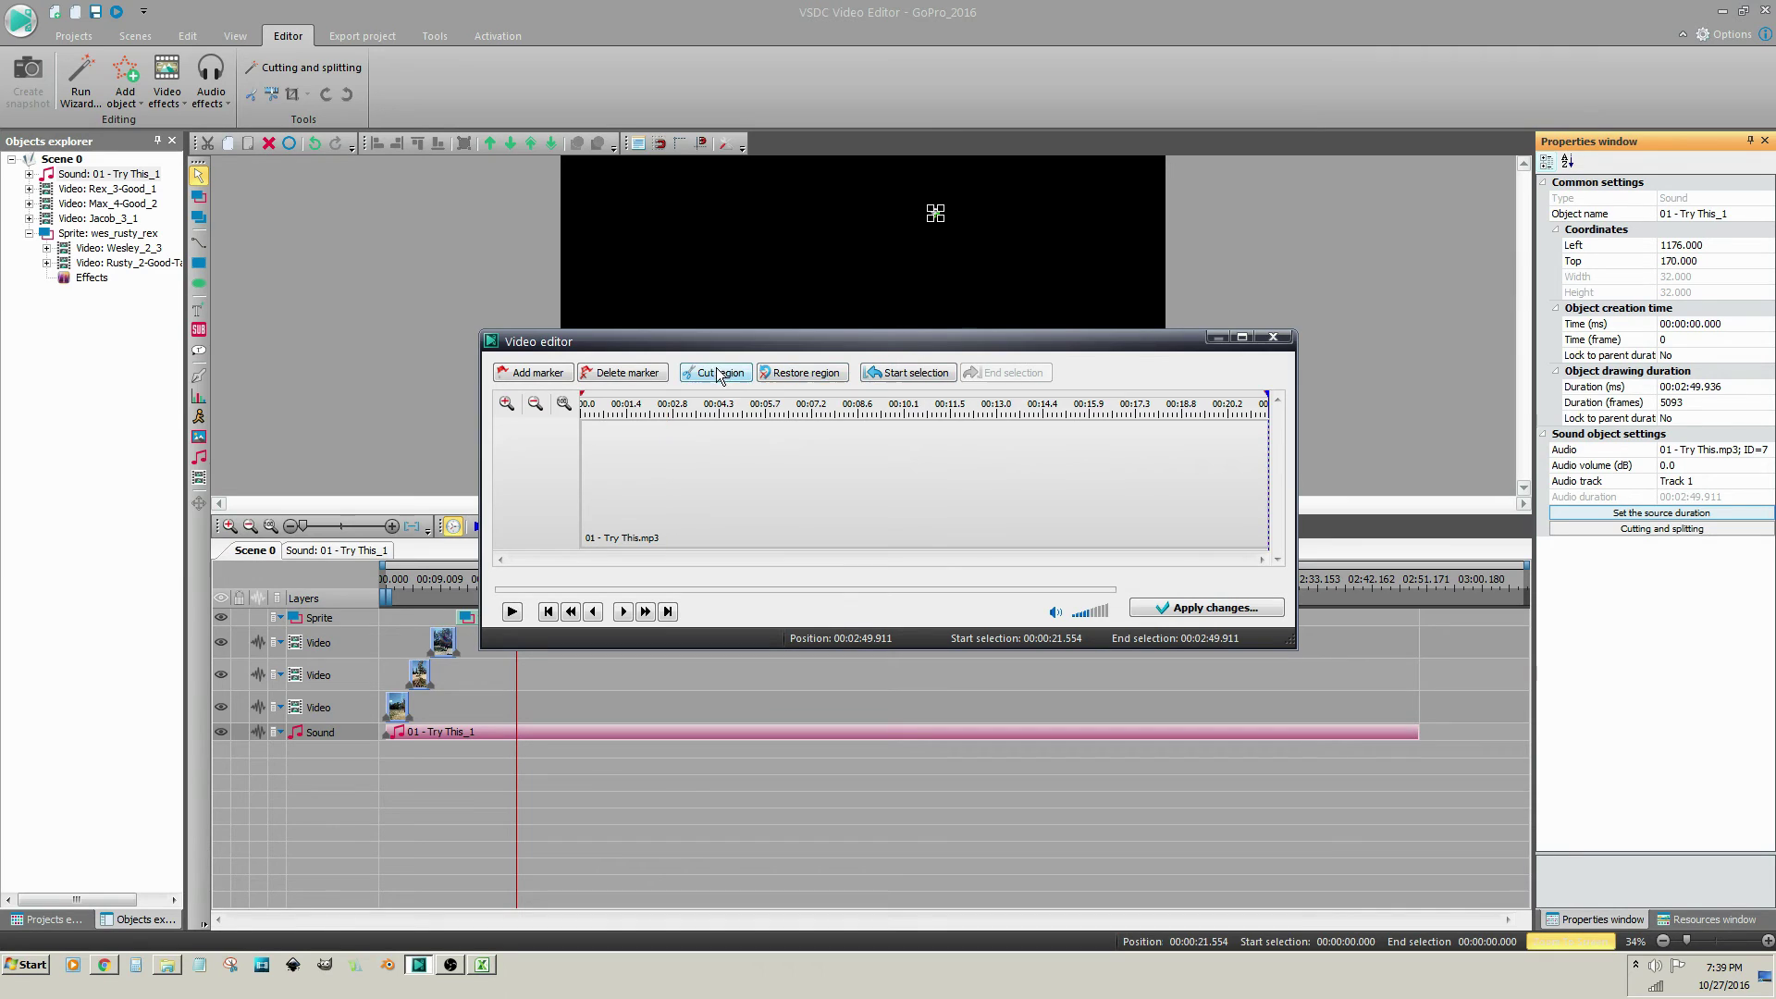
left_click(1169, 607)
key("Return")
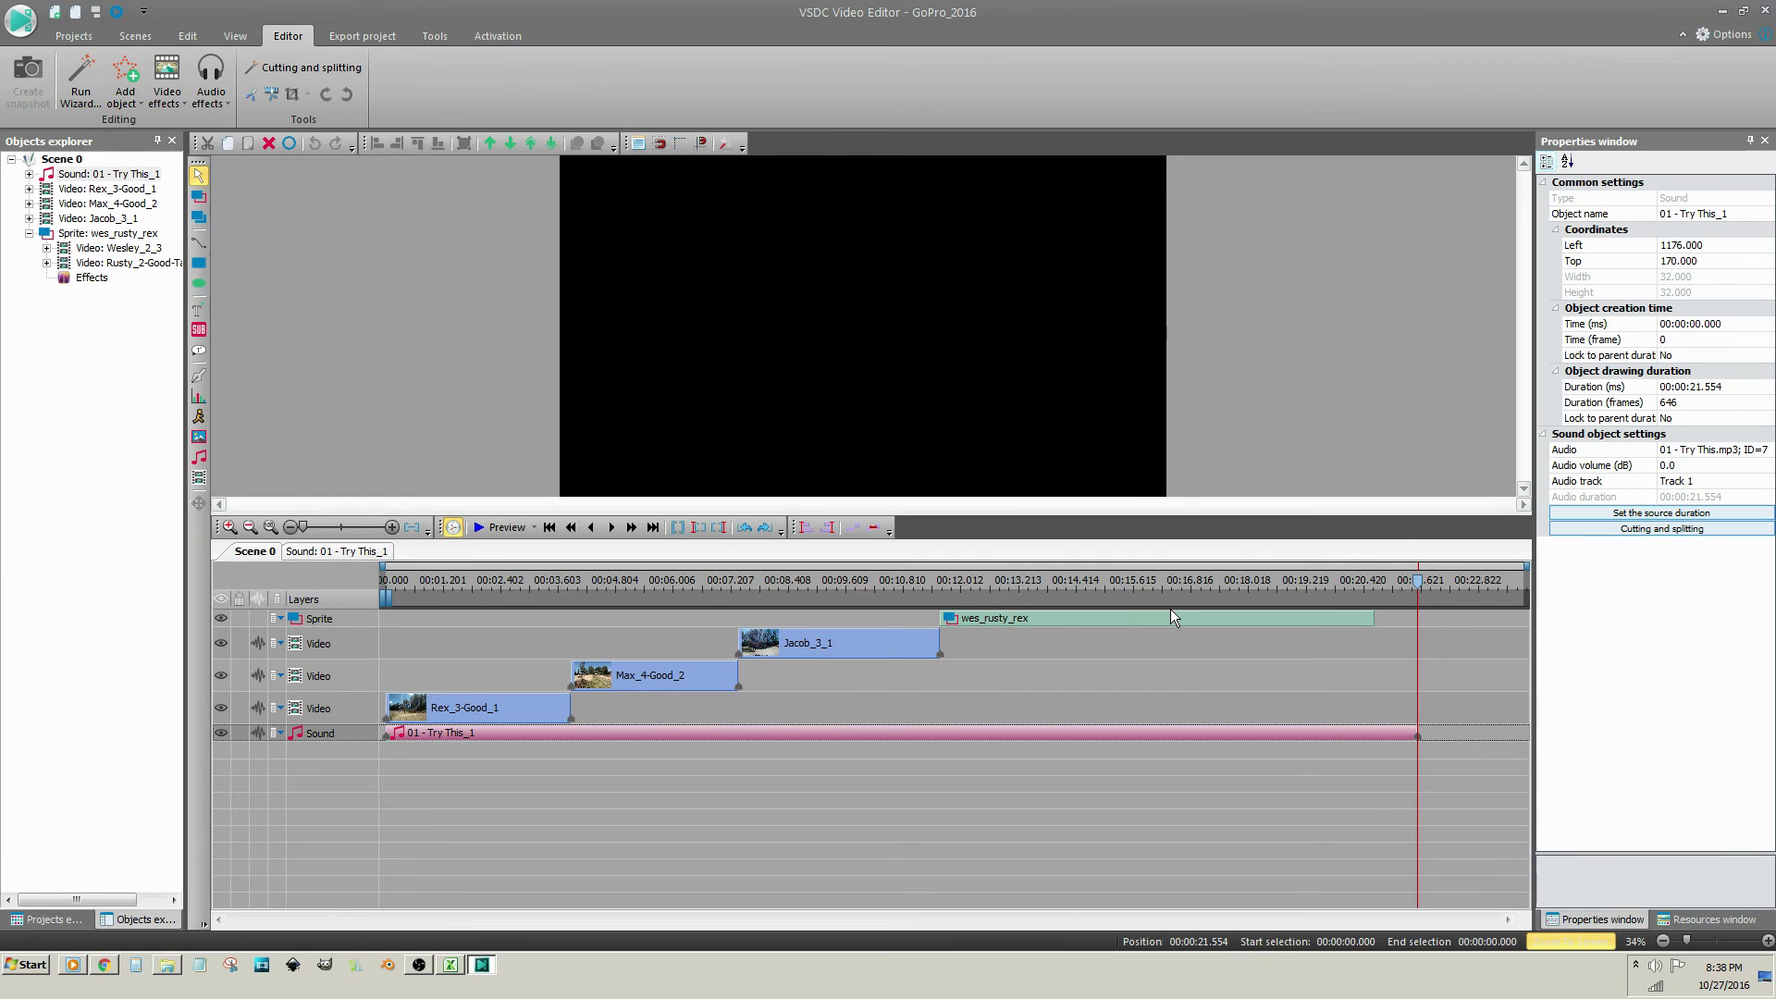
Step: Preview the 21-second project from the beginning, then stop and close the player
left_click(873, 801)
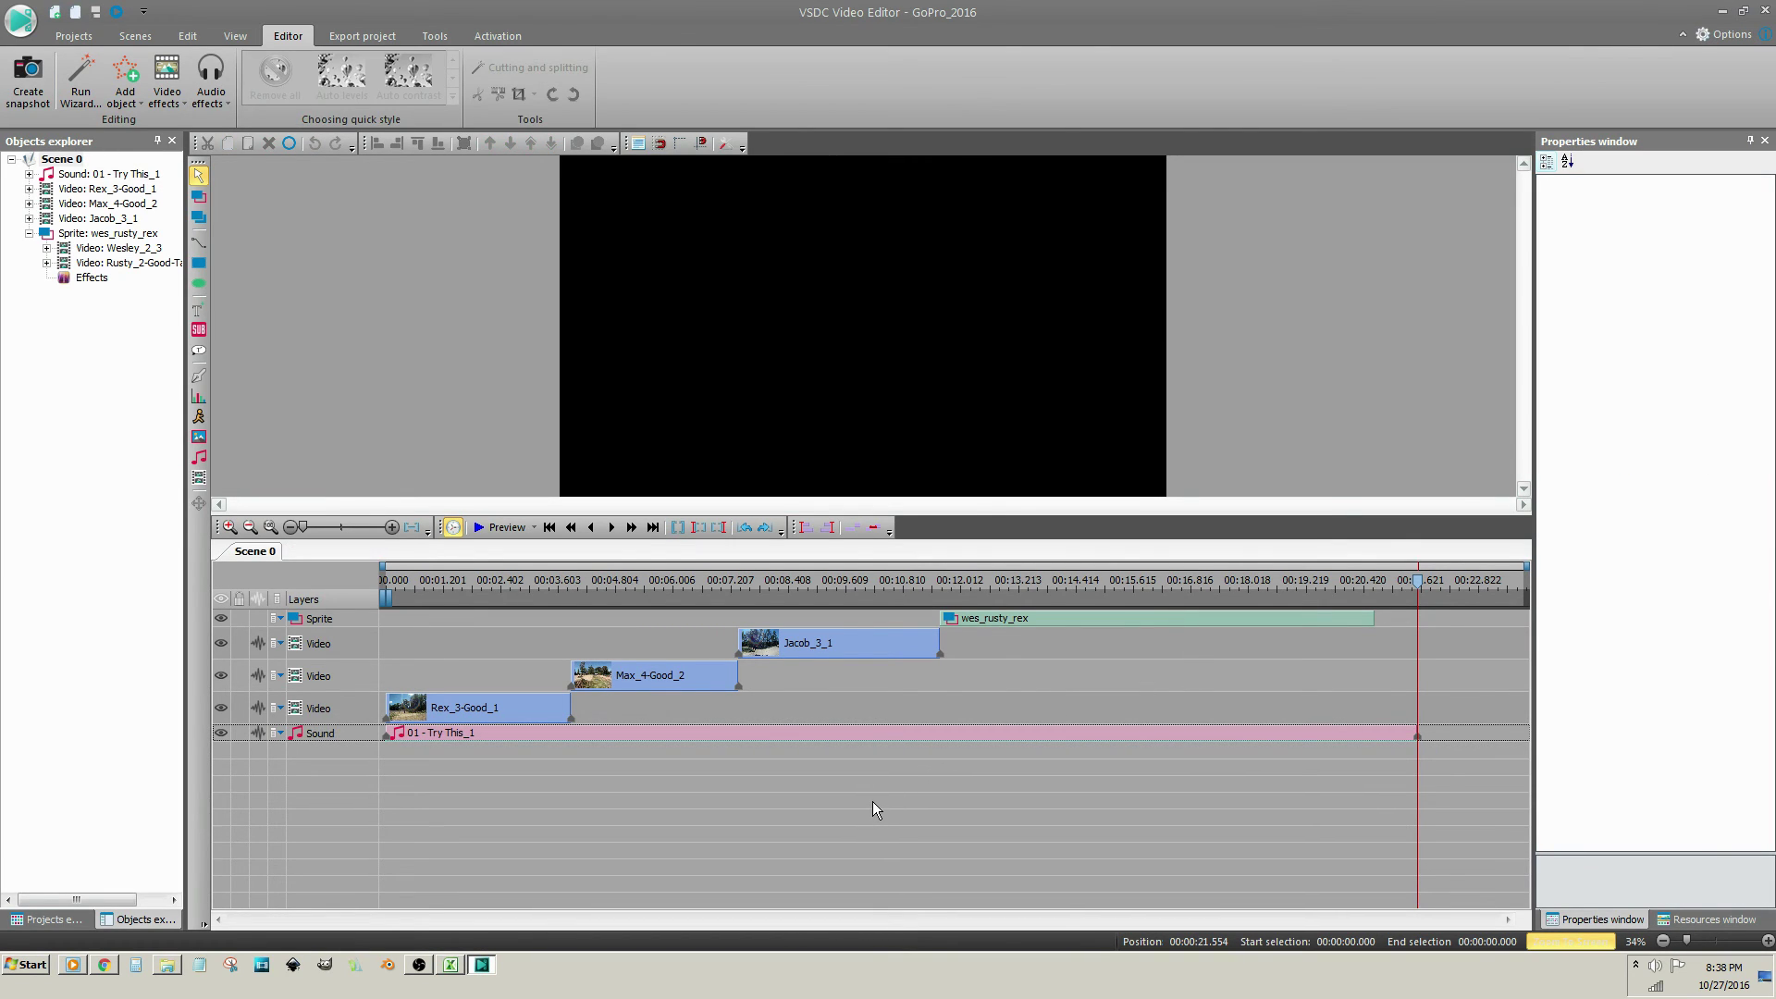
left_click(549, 528)
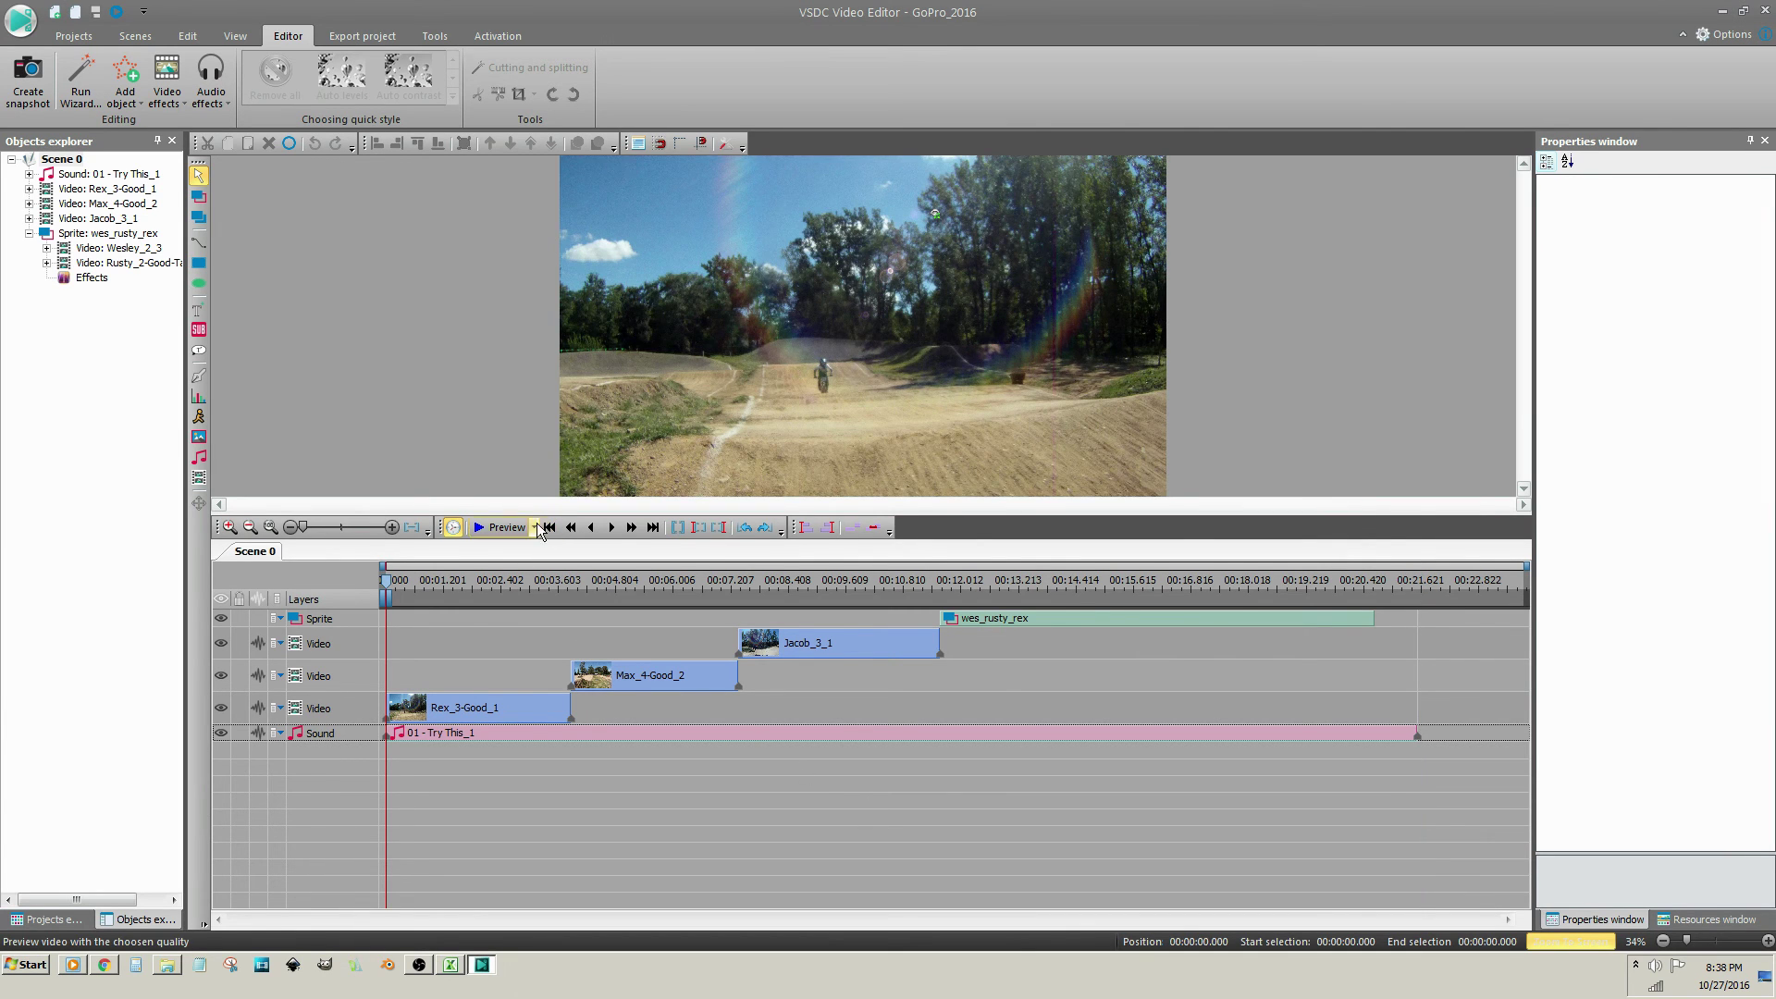
left_click(478, 528)
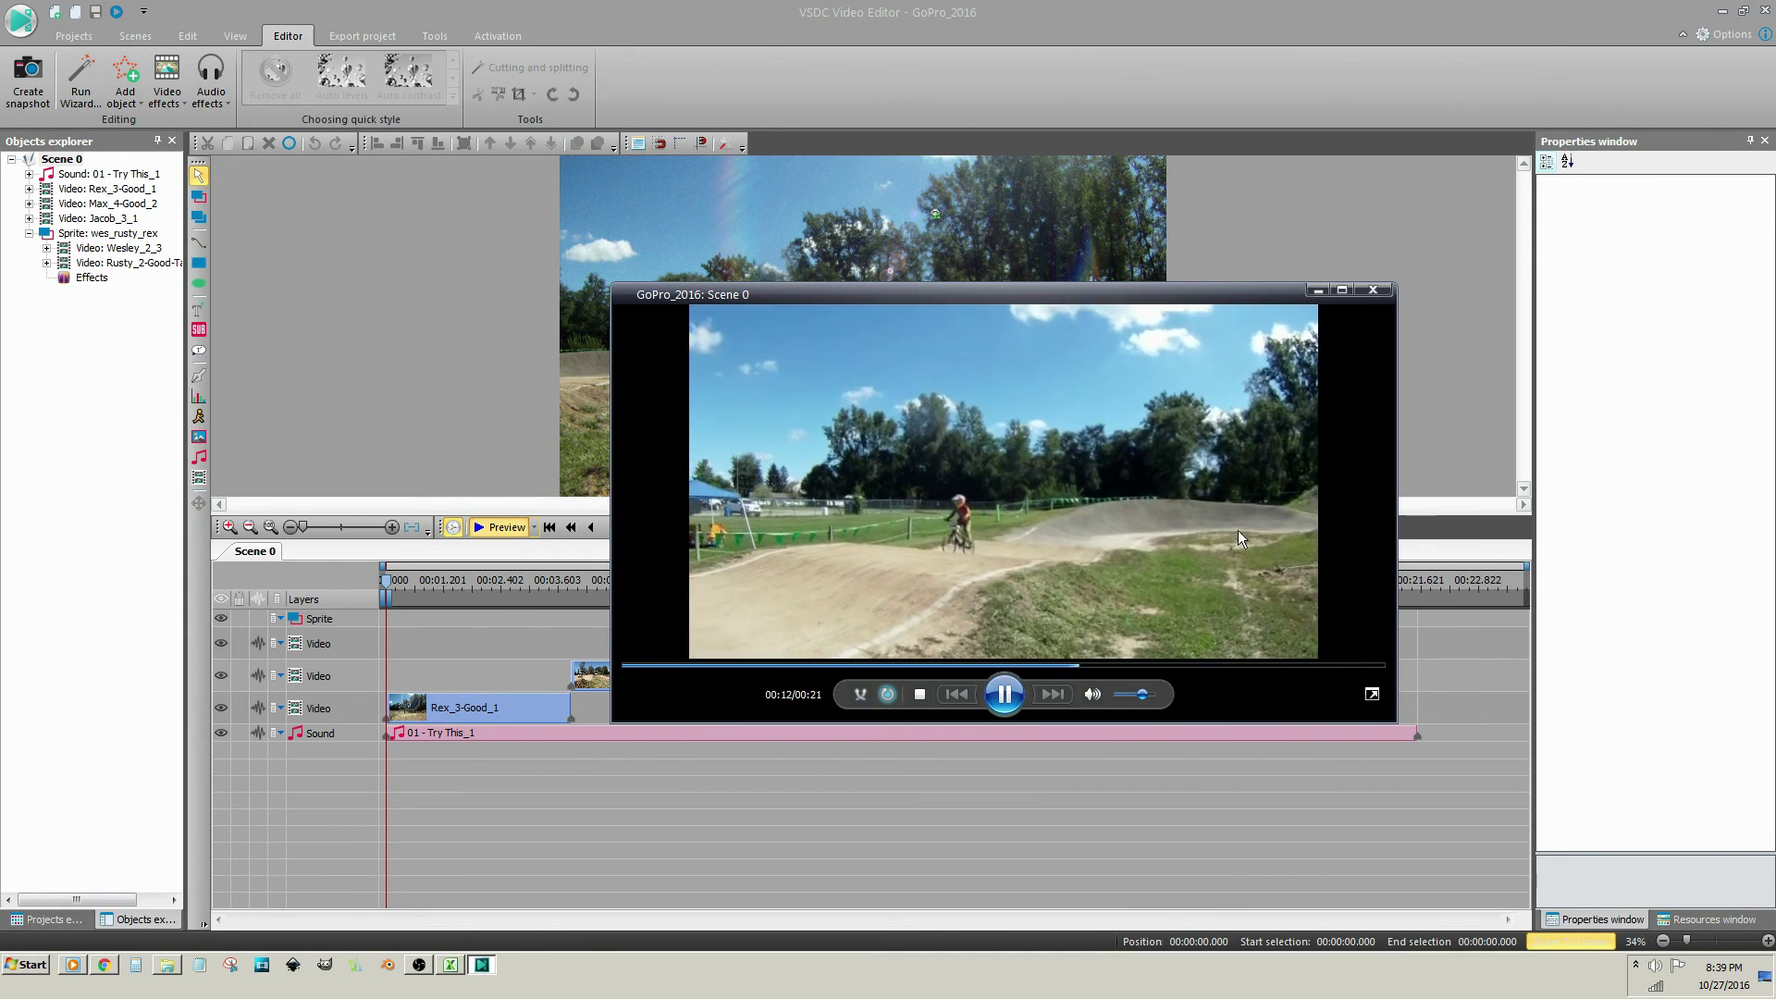
left_click(910, 695)
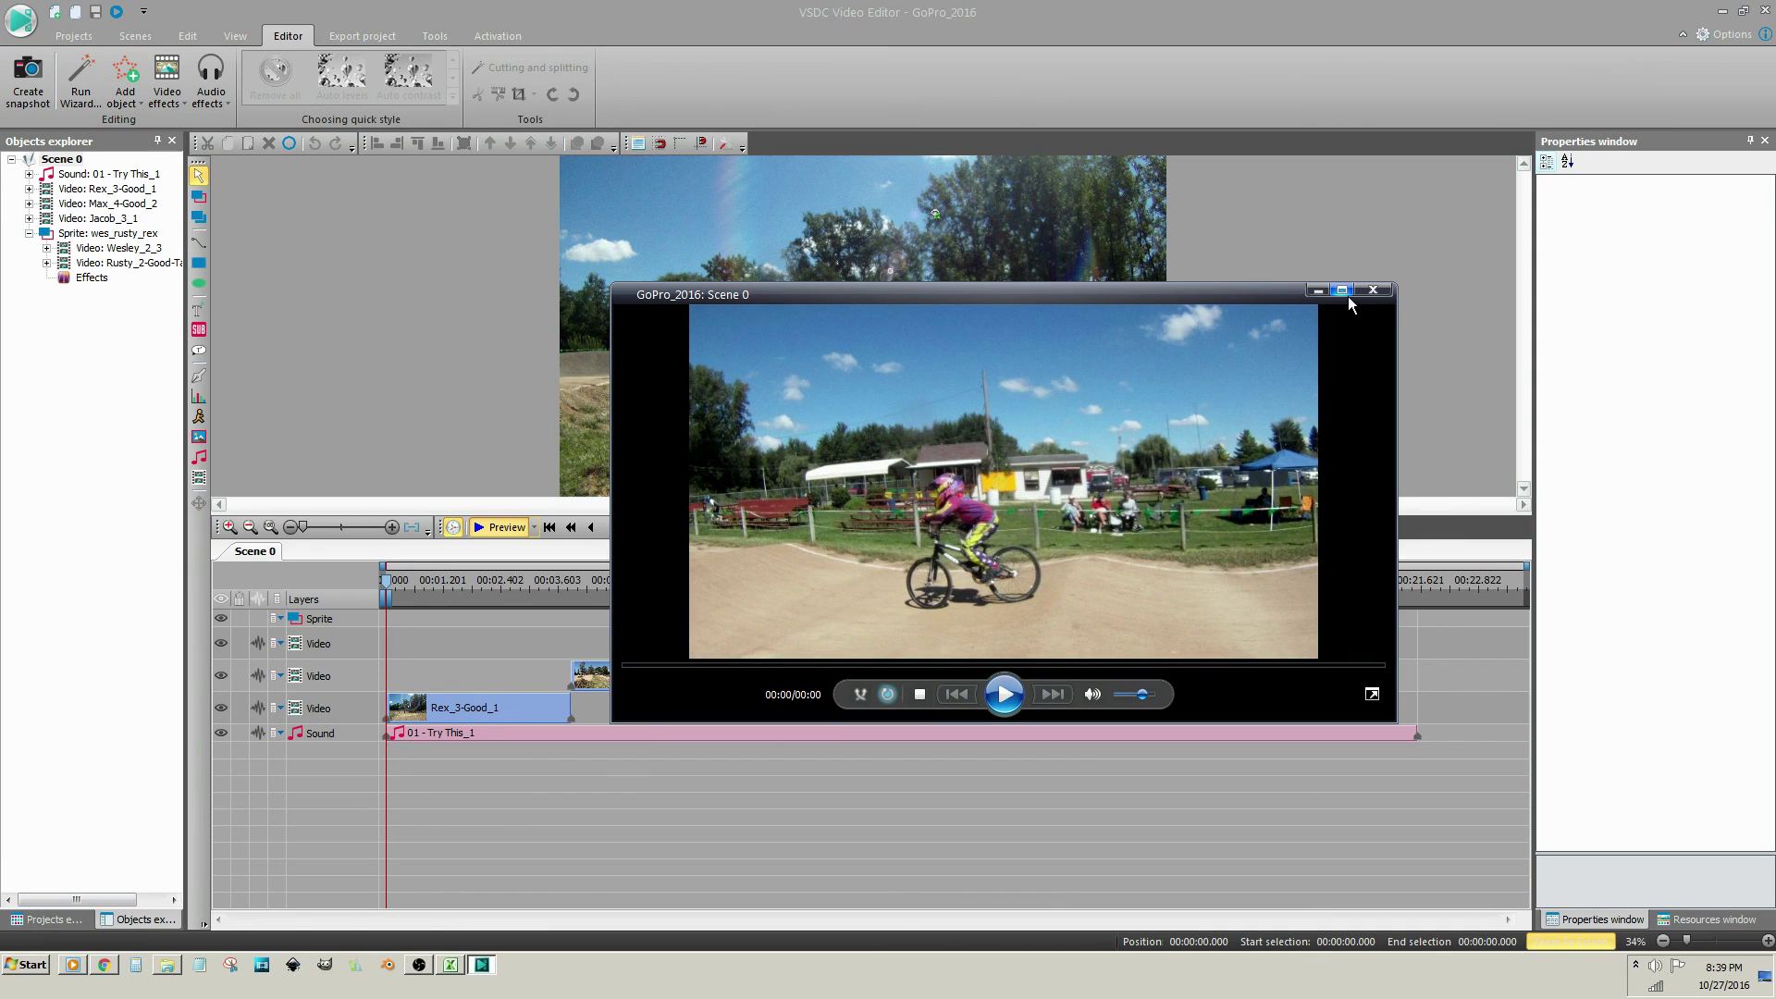
left_click(1372, 291)
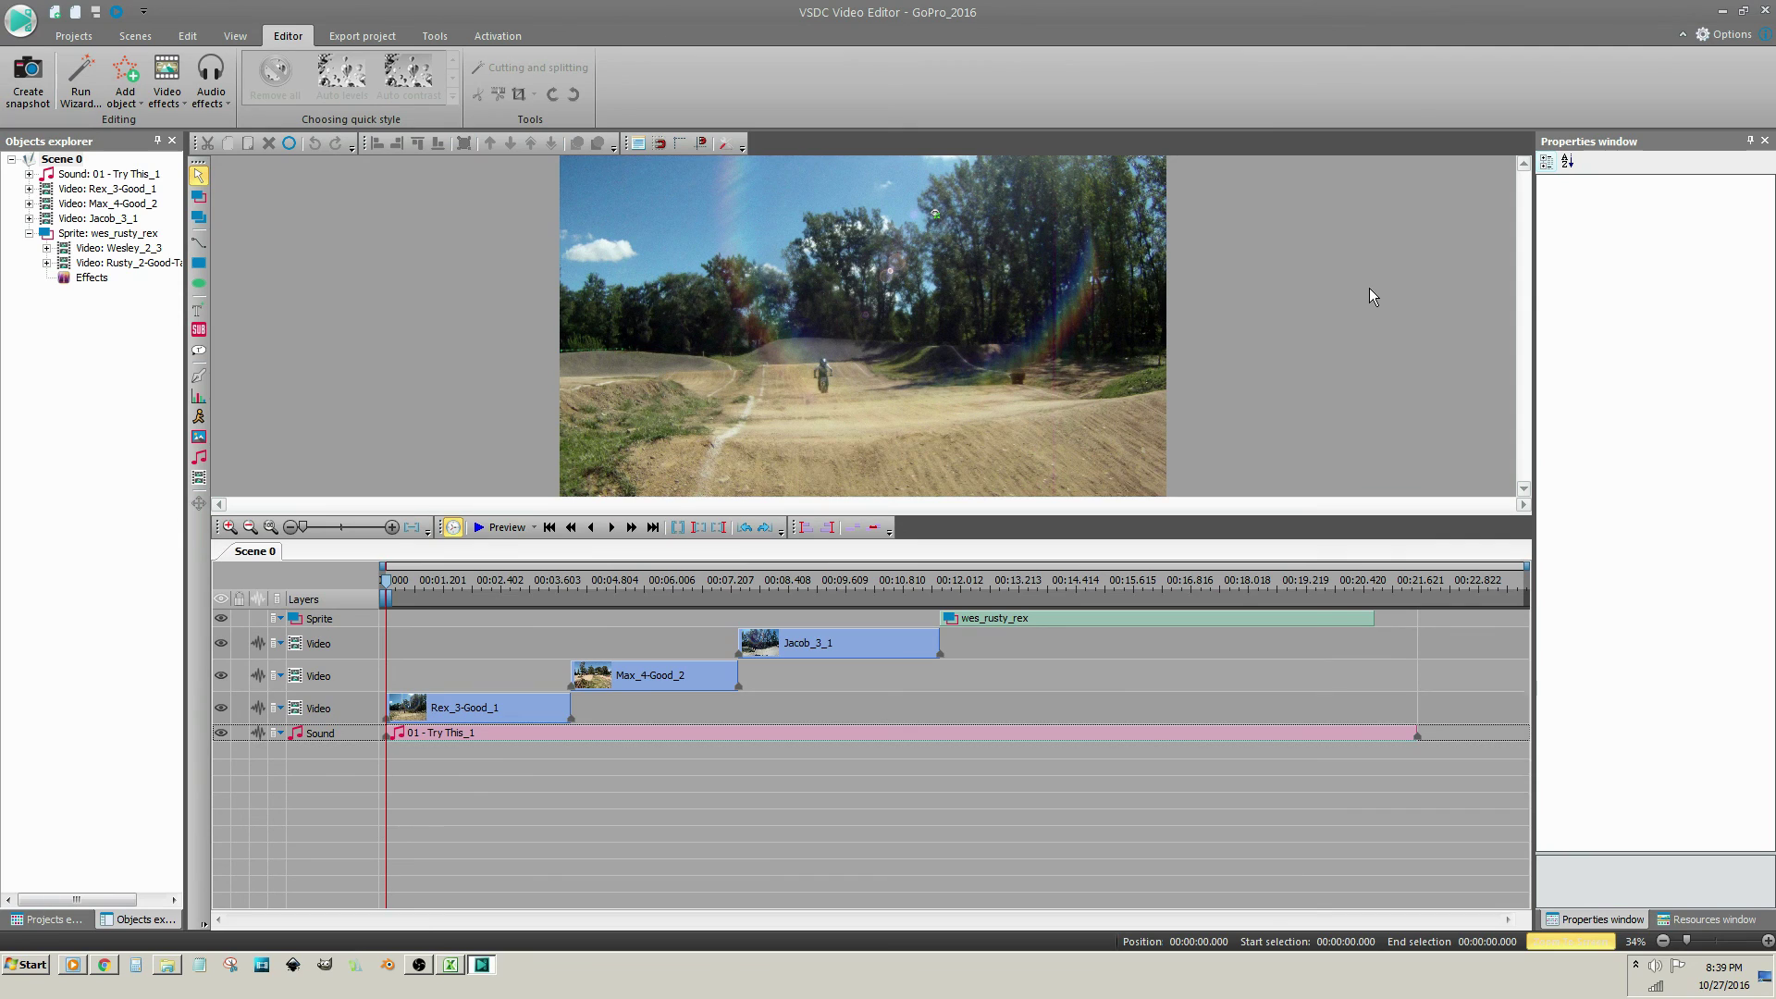